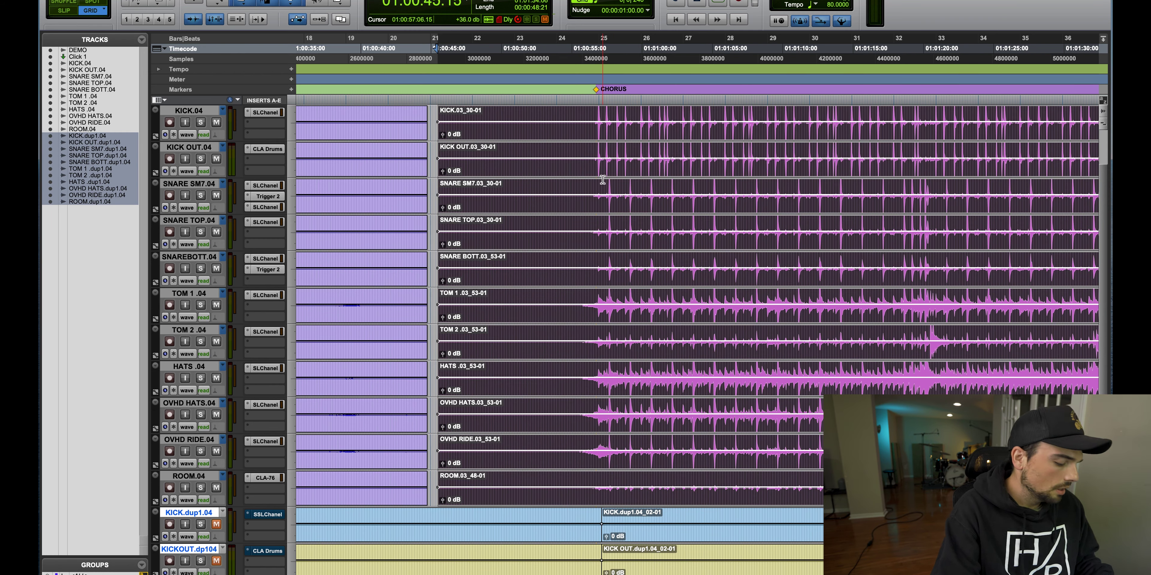
Review the drum clips across the whole song, comparing the intro and first chorus sections and the duplicate drum tracks
{"action": "key", "text": "r"}
{"action": "key", "text": "r"}
{"action": "key", "text": "r"}
{"action": "key", "text": "r"}
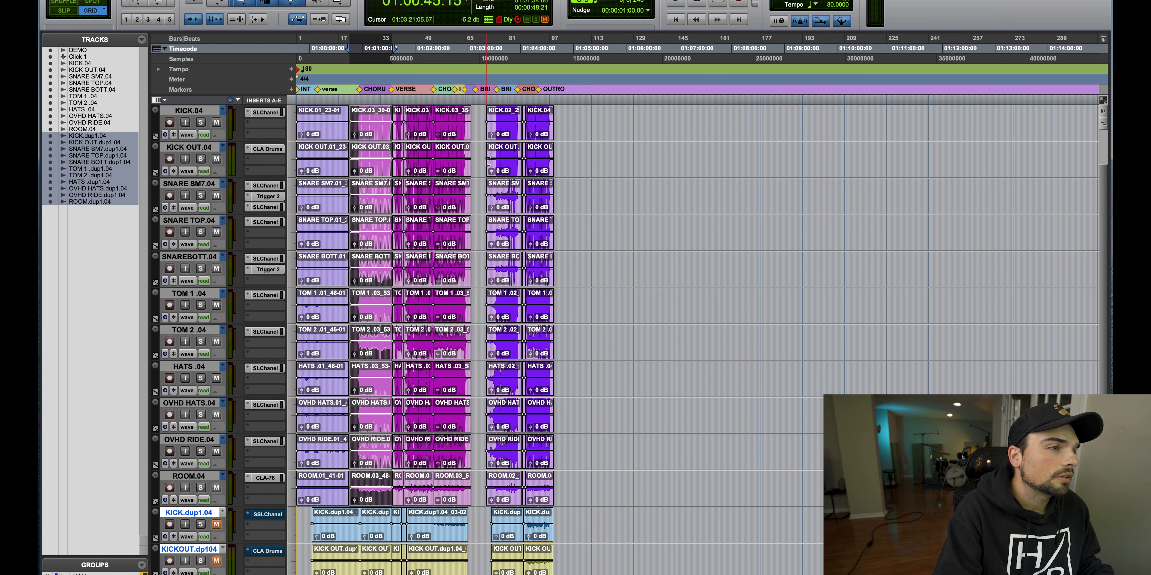
{"action": "left_click", "coordinate": [319, 171]}
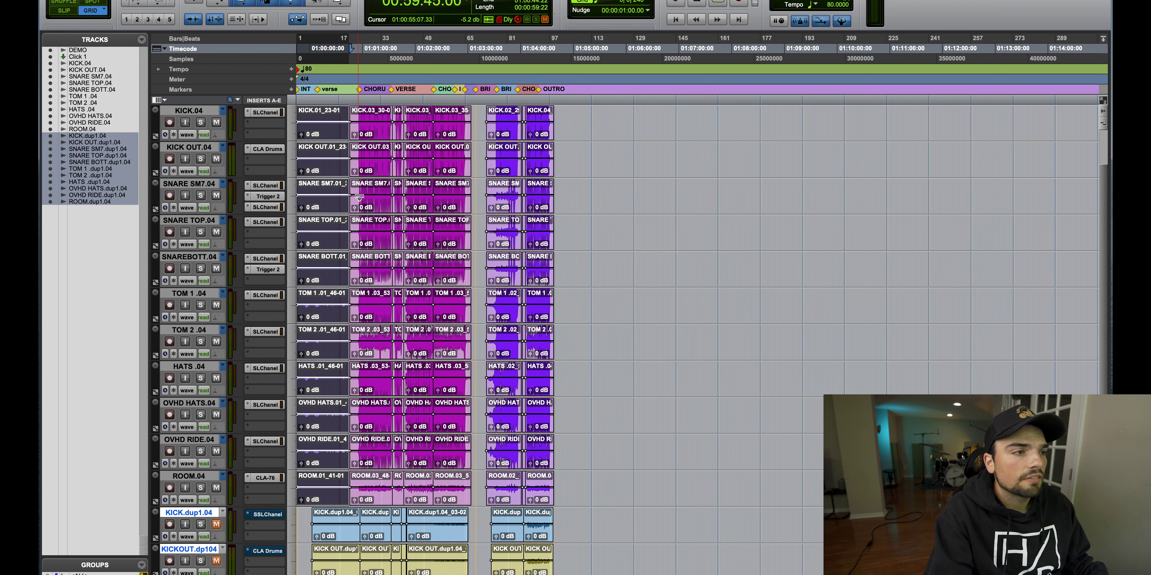
{"action": "key", "text": "super+bracketright"}
{"action": "key", "text": "super+bracketright"}
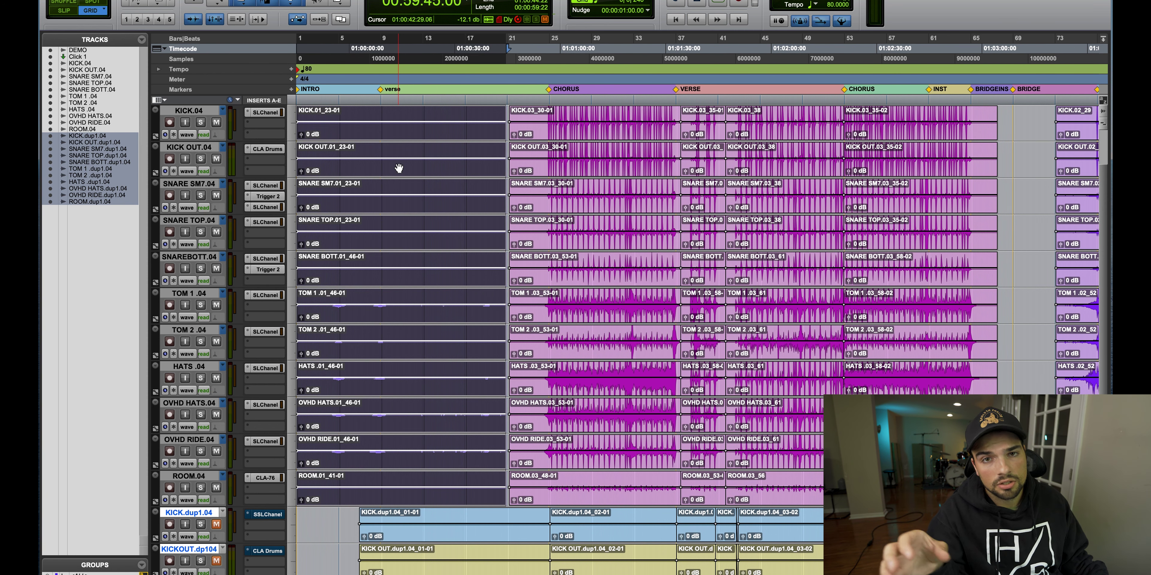
{"action": "left_click", "coordinate": [574, 135]}
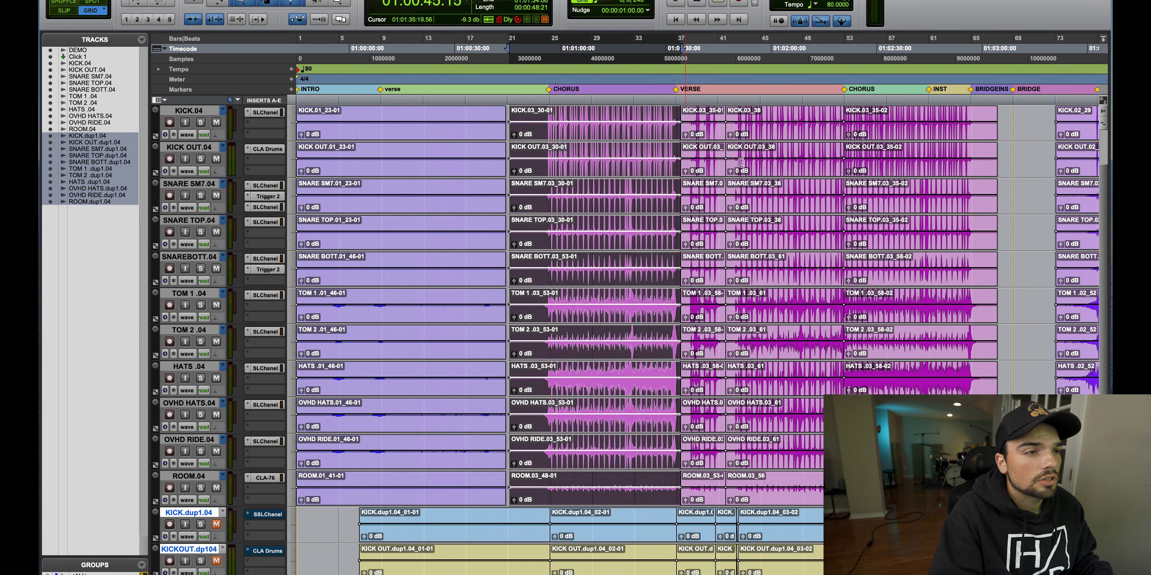
{"action": "scroll", "coordinate": [747, 180], "scroll_direction": "down", "scroll_amount": 10}
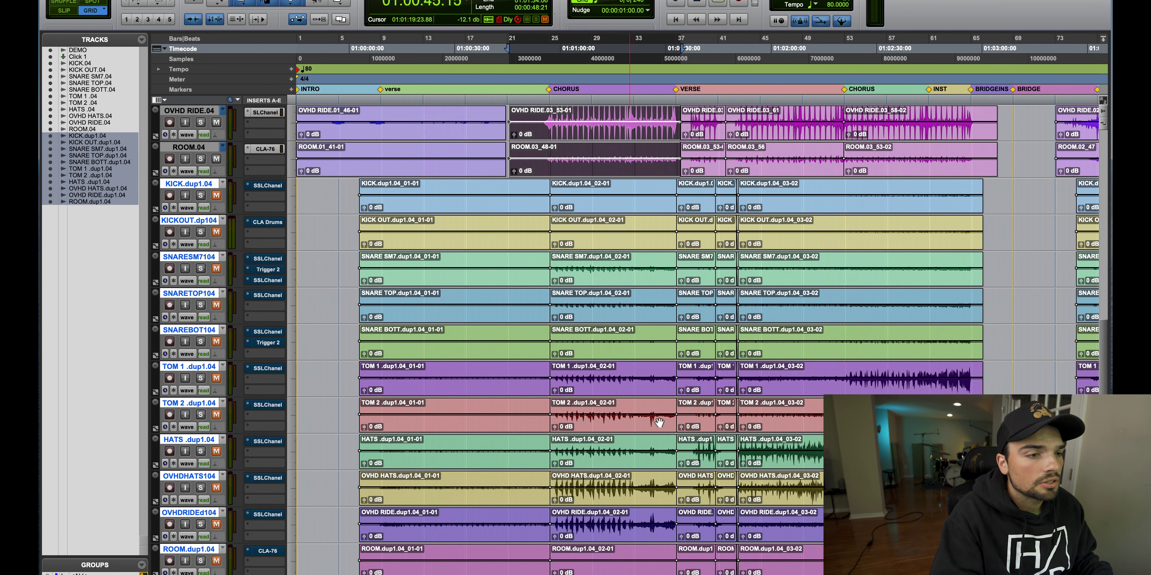
{"action": "scroll", "coordinate": [605, 366], "scroll_direction": "up", "scroll_amount": 10}
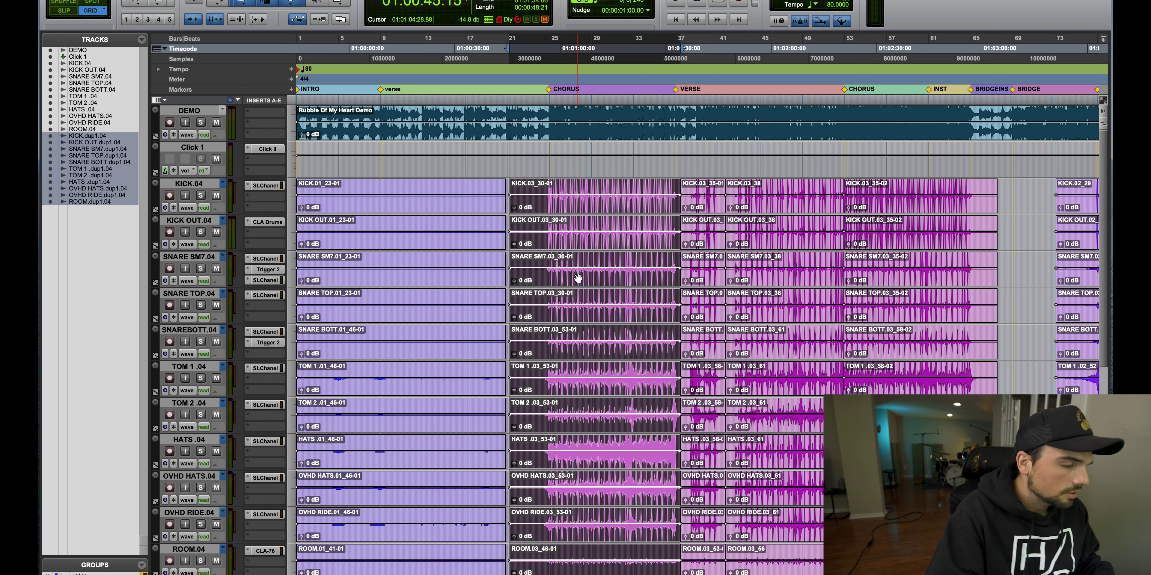
Play the session from just before the first CHORUS marker to hear the drums against the demo
{"action": "key", "text": "r"}
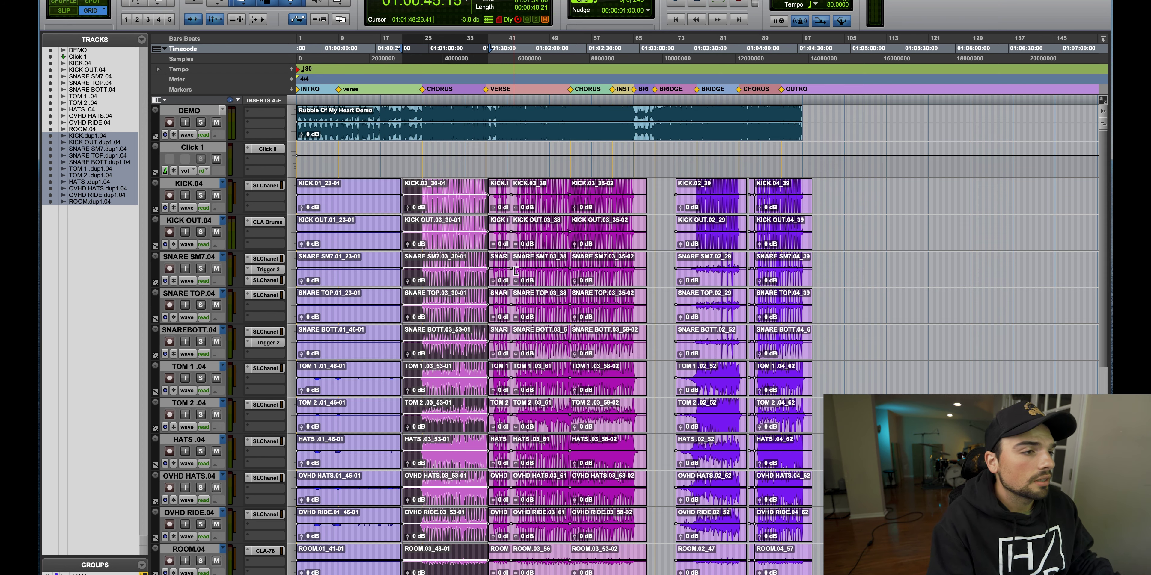
{"action": "key", "text": "t"}
{"action": "key", "text": "t"}
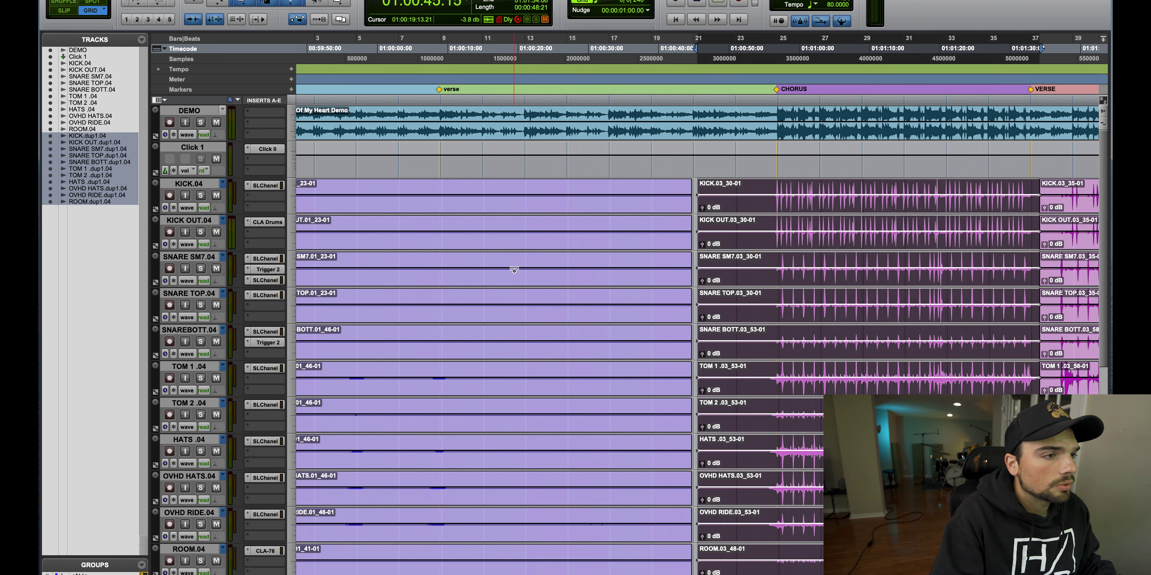
{"action": "scroll", "coordinate": [672, 176], "scroll_direction": "right", "scroll_amount": 4}
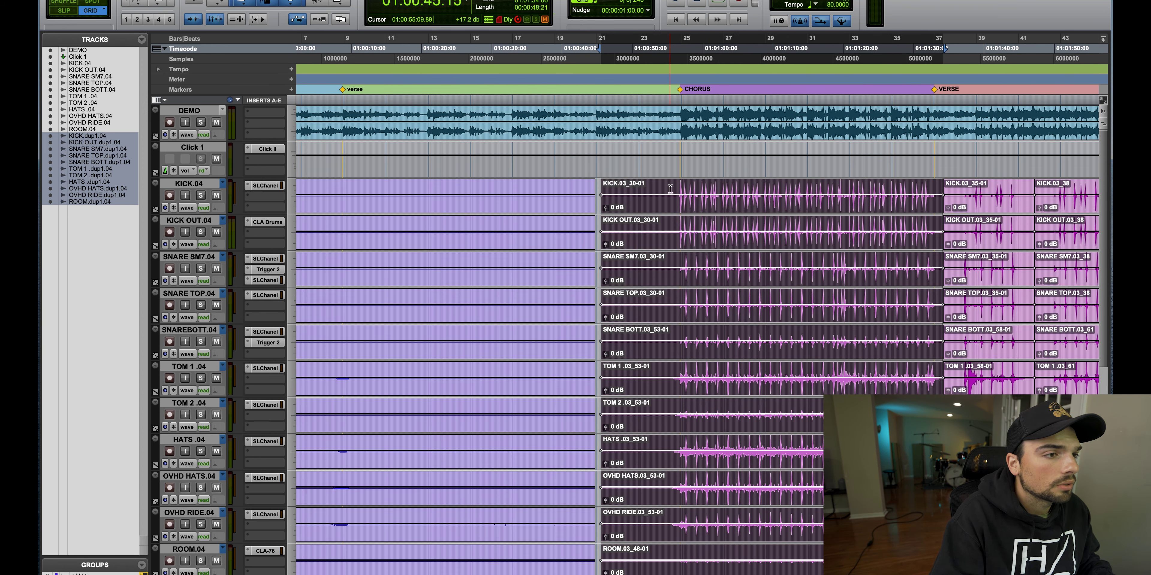
{"action": "left_click", "coordinate": [671, 189]}
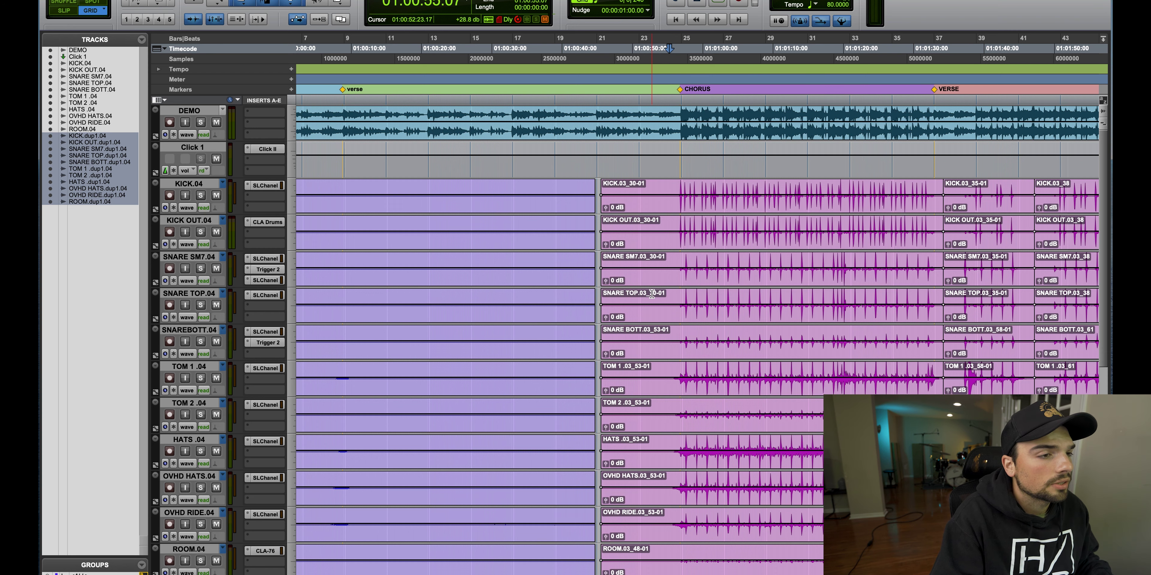
{"action": "key", "text": "space"}
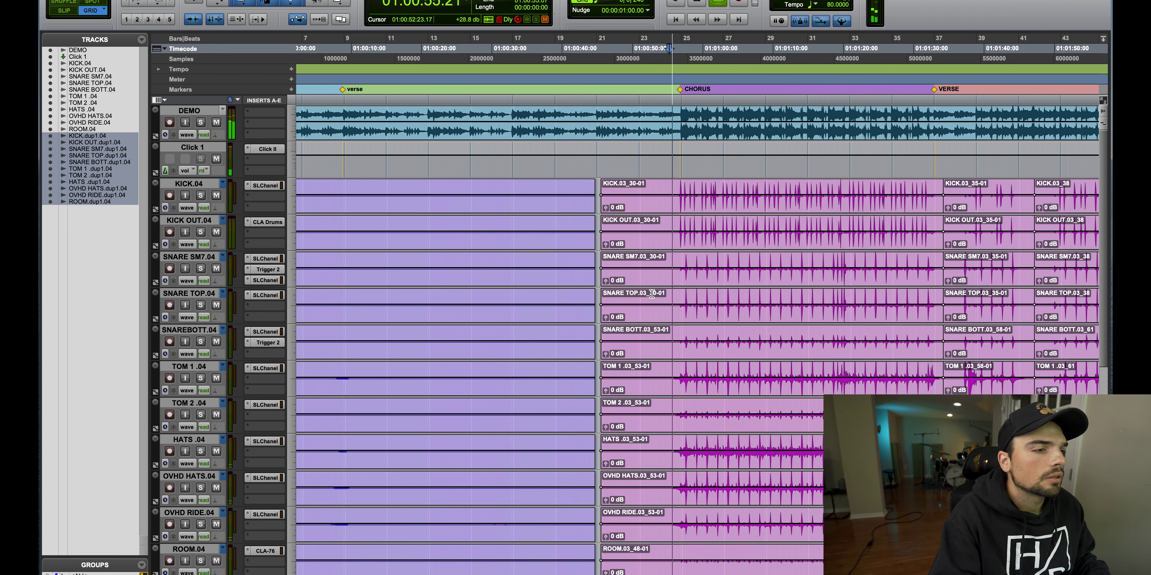
Follow the drum waveforms through the first chorus during playback, and replay the chorus entry briefly
{"action": "key", "text": "ctrl+bracketright"}
{"action": "key", "text": "ctrl+bracketright"}
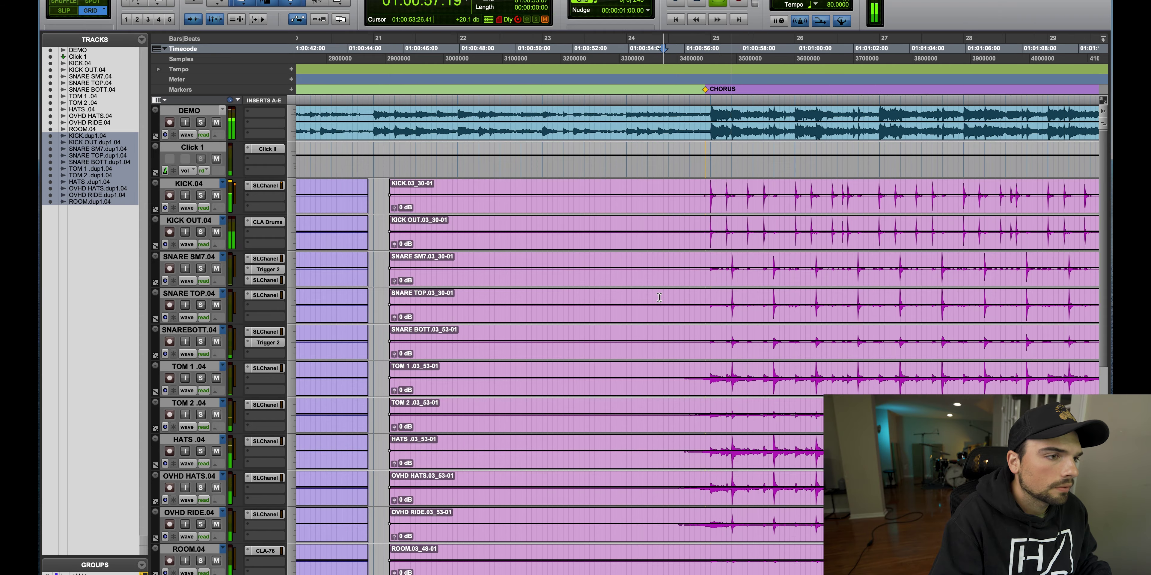
{"action": "scroll", "coordinate": [659, 297], "scroll_direction": "right", "scroll_amount": 5}
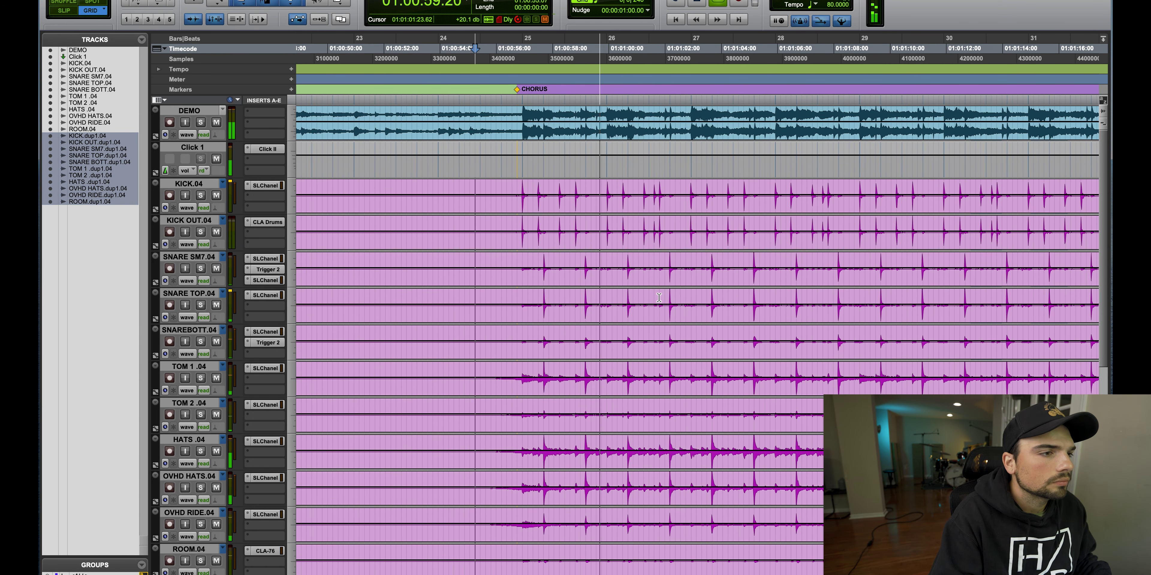
{"action": "scroll", "coordinate": [659, 297], "scroll_direction": "right", "scroll_amount": 3}
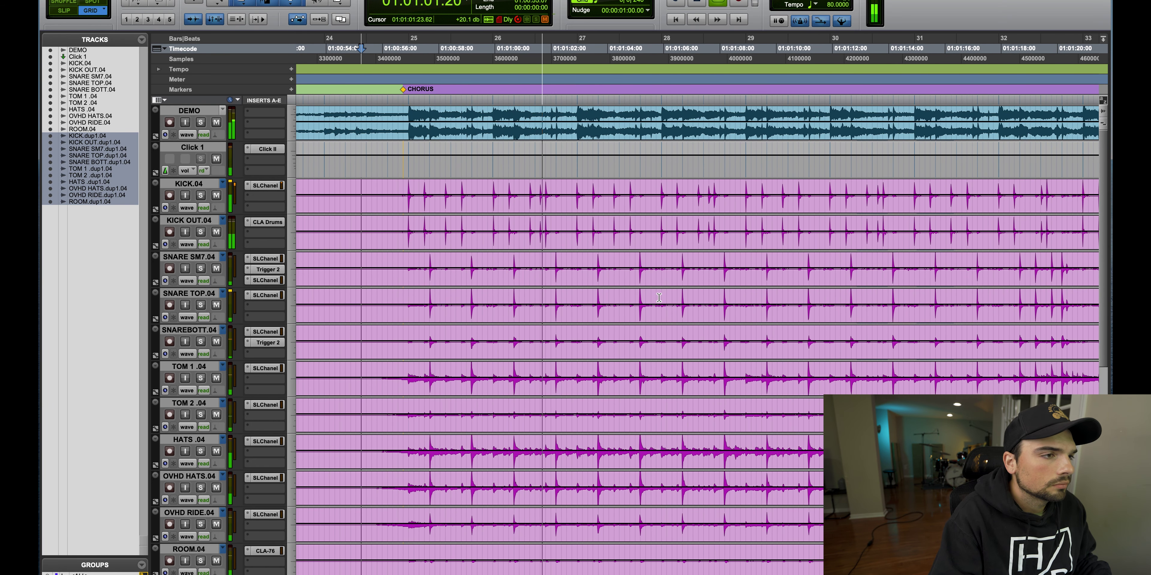
{"action": "scroll", "coordinate": [659, 297], "scroll_direction": "right", "scroll_amount": 3}
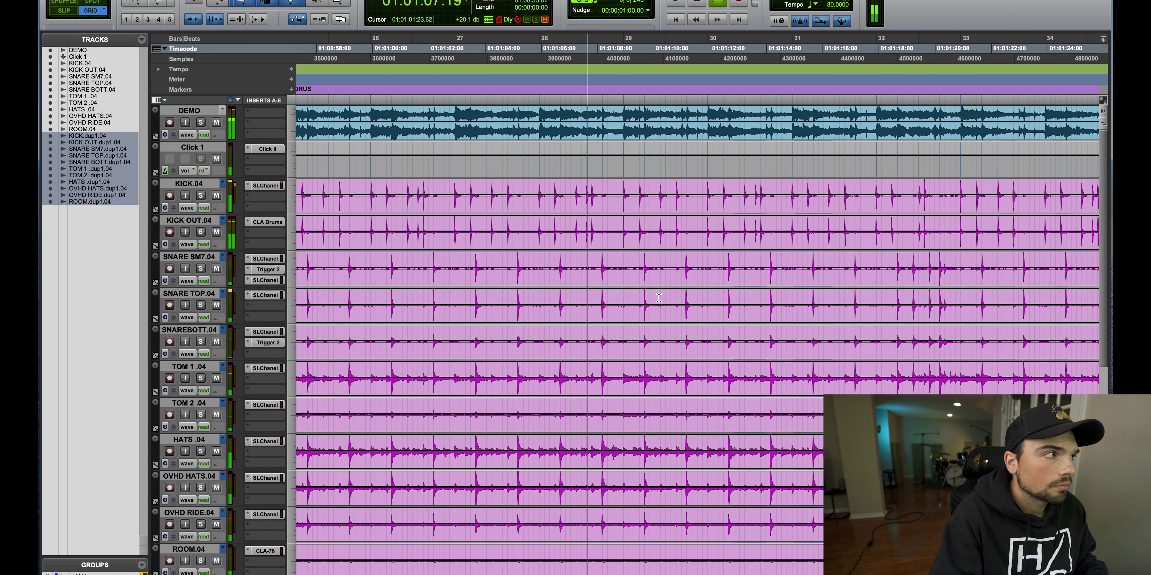
{"action": "key", "text": "space"}
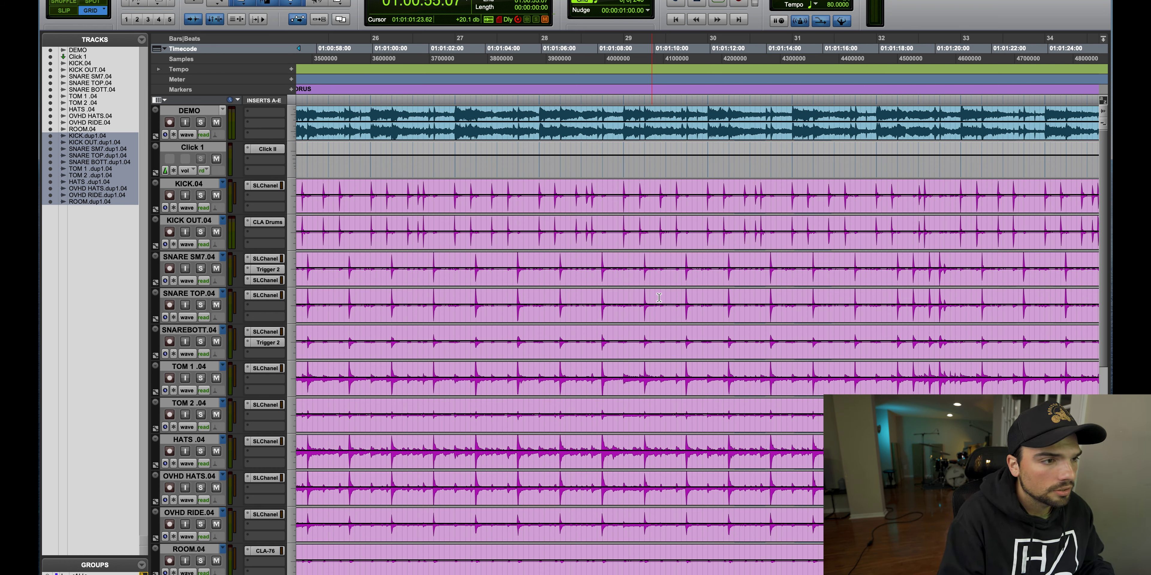
{"action": "key", "text": "space"}
{"action": "key", "text": "space"}
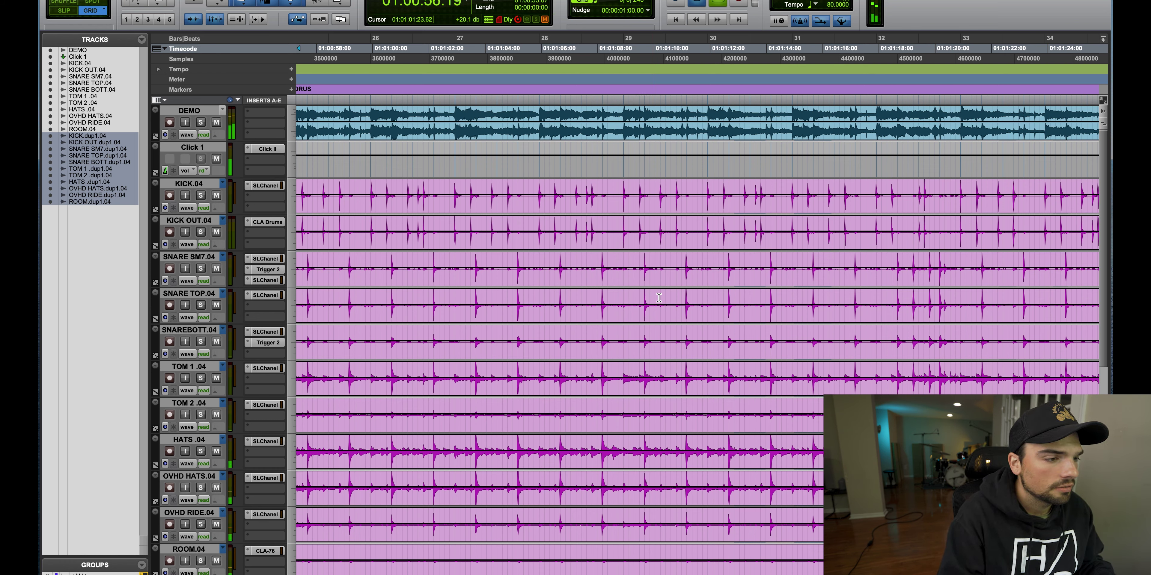
Analyze the first chorus drum clips in Beat Detective for Clip Separation, using Enhanced Resolution, 20% sensitivity and Sub-Beats resolution
{"action": "key", "text": "super+8"}
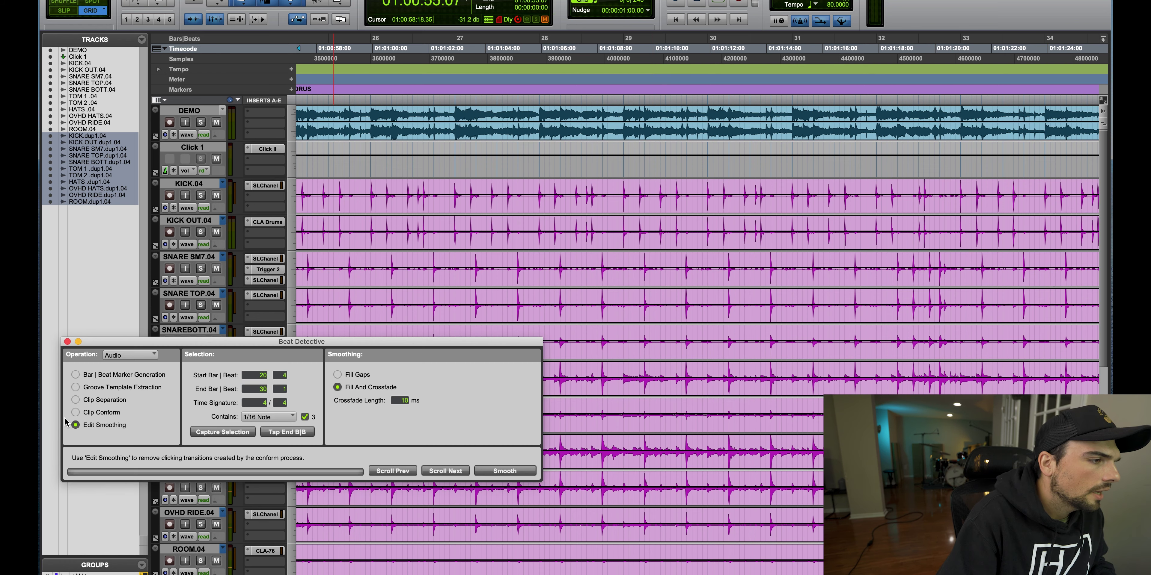
{"action": "left_click", "coordinate": [99, 402]}
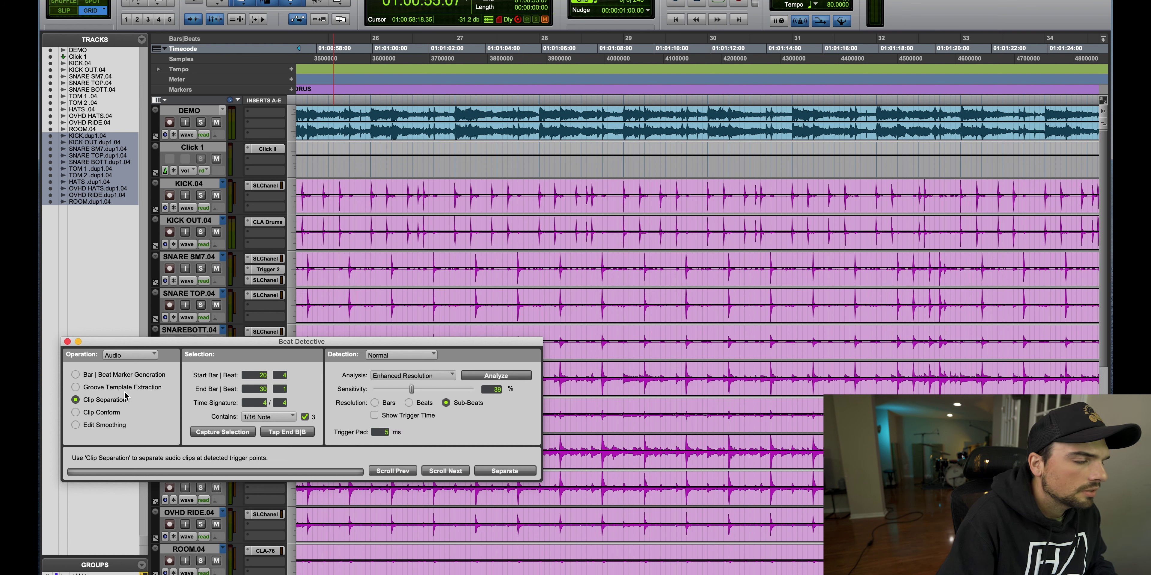
{"action": "left_click", "coordinate": [543, 250]}
{"action": "key", "text": "super+bracketleft"}
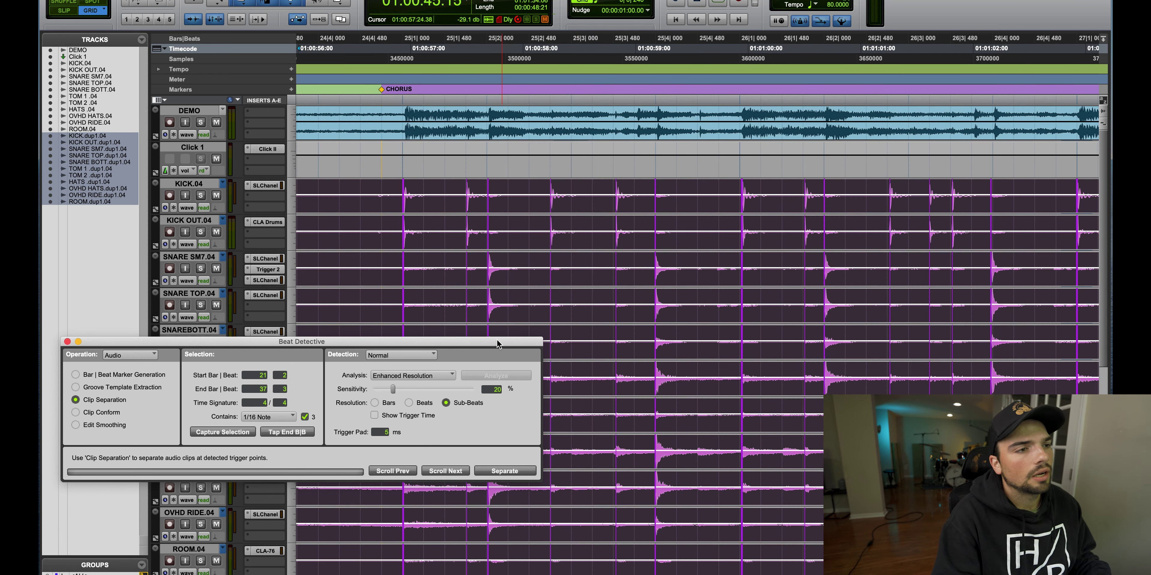
Play the selected chorus clips from their start and examine the Beat Detective triggers around the chorus entry
{"action": "scroll", "coordinate": [558, 254], "scroll_direction": "right", "scroll_amount": 2}
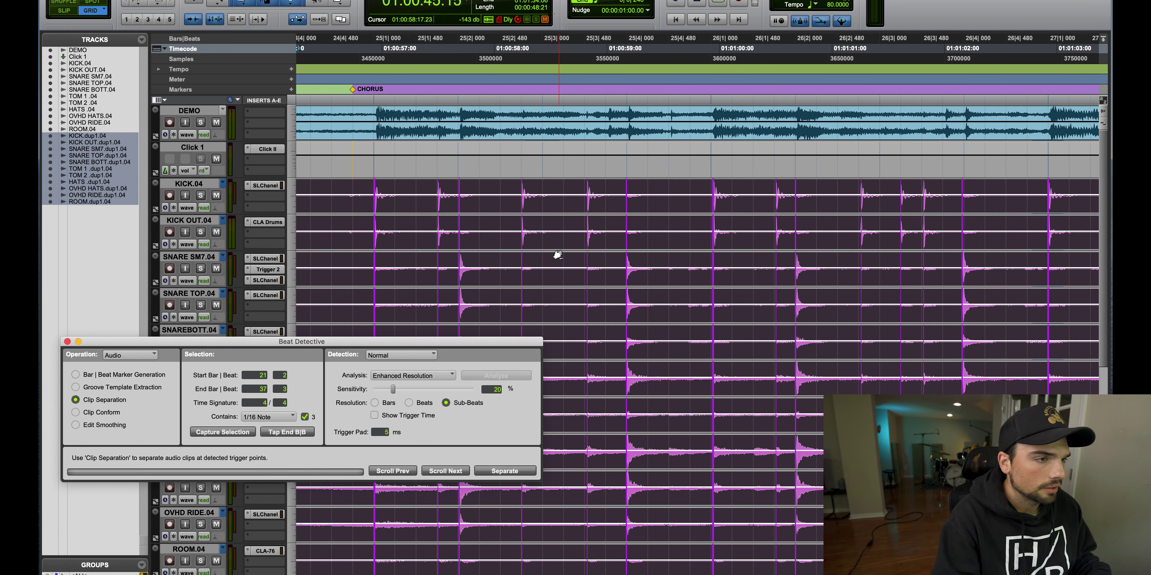
{"action": "key", "text": "super+bracketleft"}
{"action": "key", "text": "super+bracketright"}
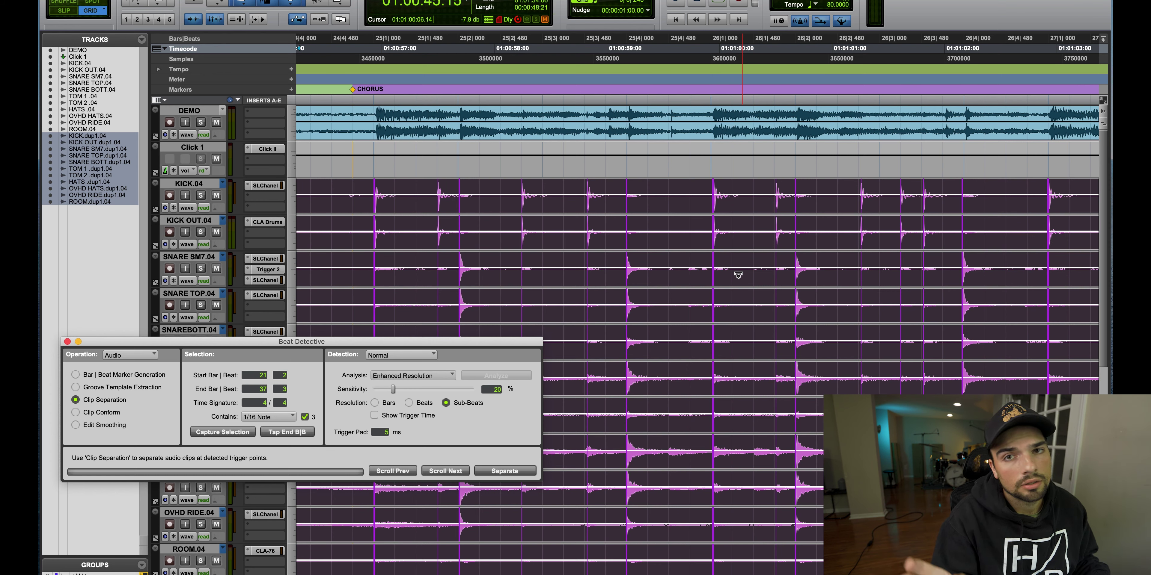
{"action": "key", "text": "space"}
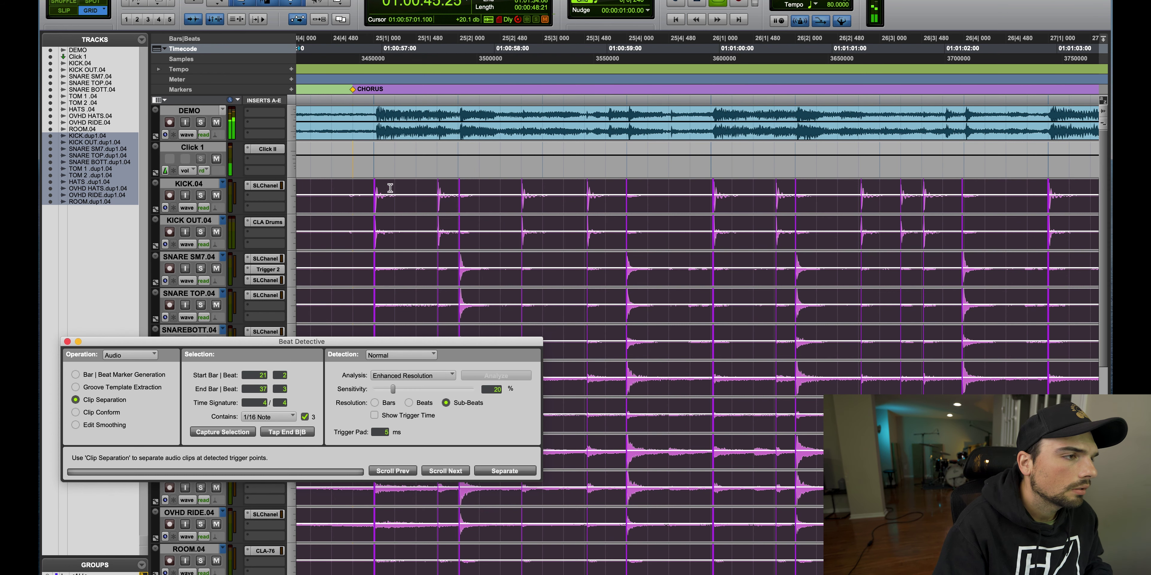
{"action": "scroll", "coordinate": [390, 189], "scroll_direction": "left", "scroll_amount": 10}
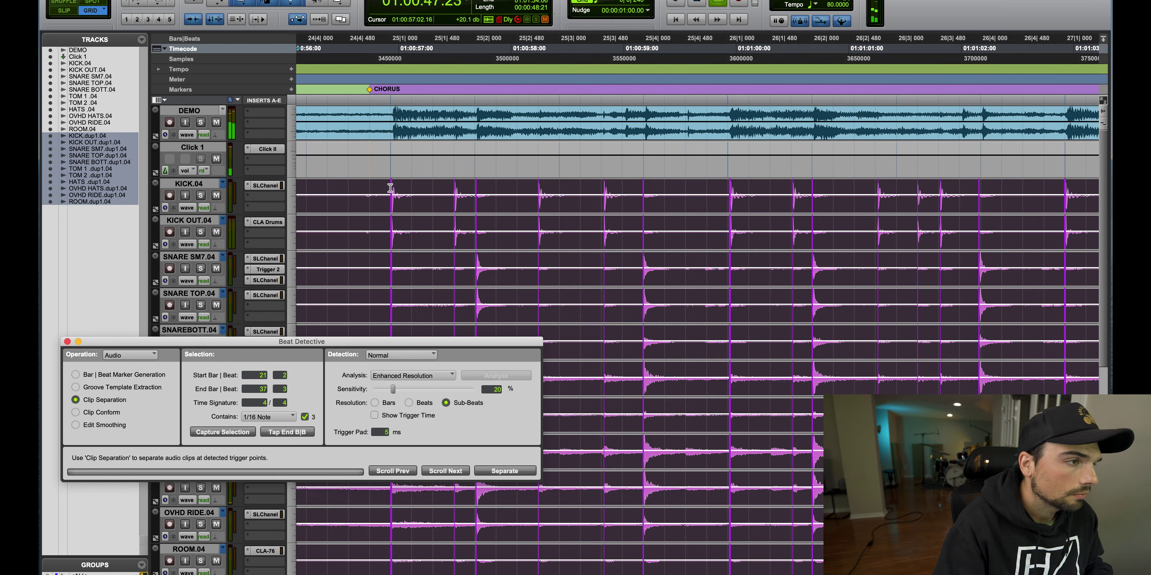
{"action": "scroll", "coordinate": [390, 188], "scroll_direction": "left", "scroll_amount": 10}
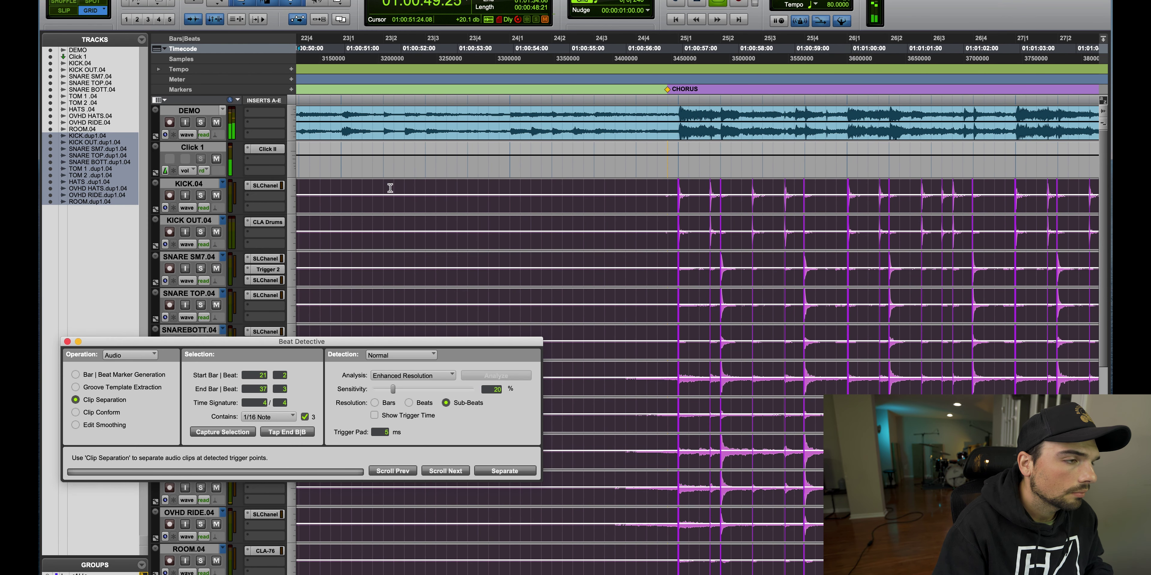
{"action": "key", "text": "r"}
{"action": "scroll", "coordinate": [390, 188], "scroll_direction": "right", "scroll_amount": 2}
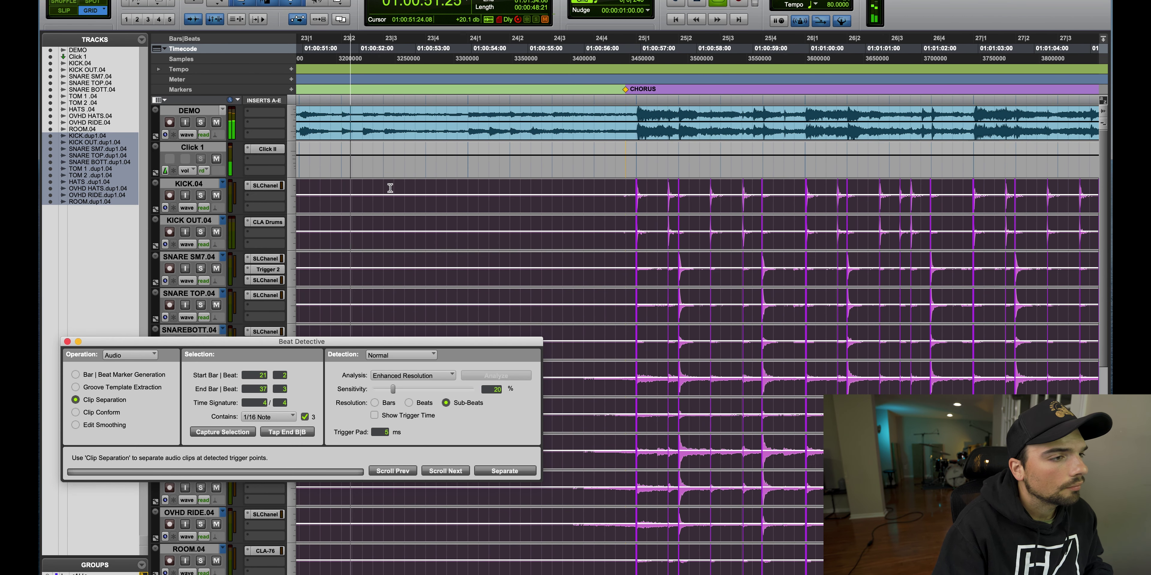
{"action": "key", "text": "t"}
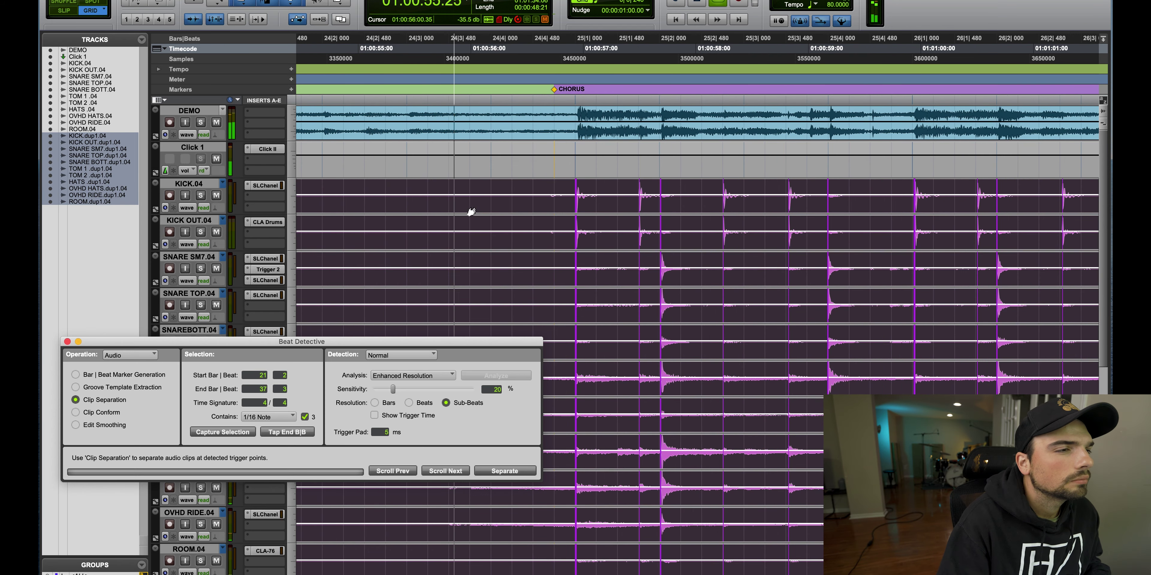
Follow playback through the whole first chorus to examine the Beat Detective triggers against the drum hits, and stop near the VERSE marker
{"action": "scroll", "coordinate": [446, 181], "scroll_direction": "right", "scroll_amount": 2}
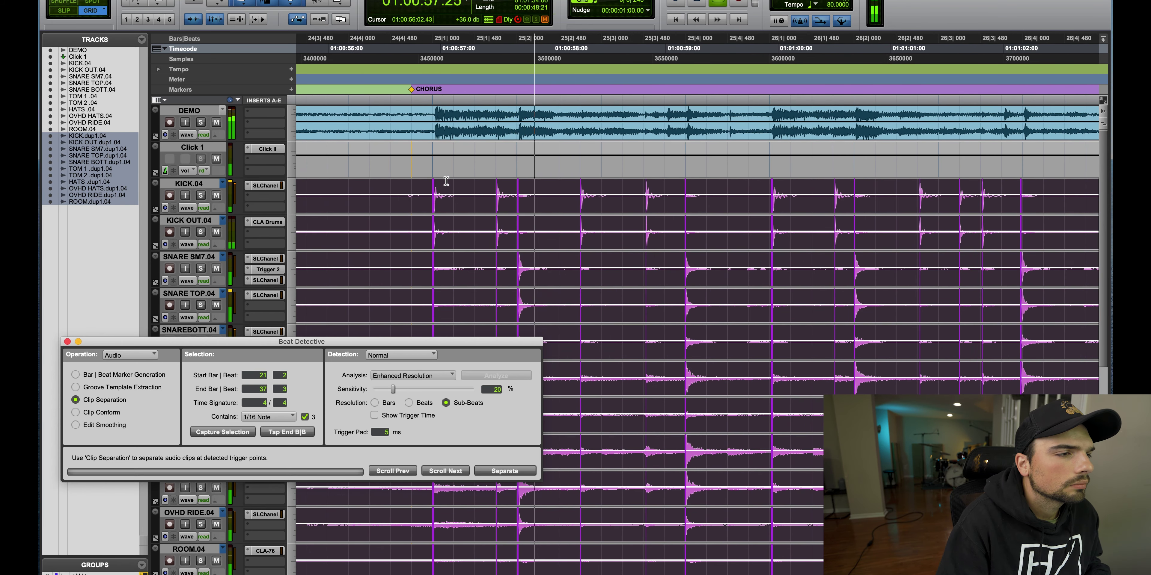
{"action": "scroll", "coordinate": [446, 181], "scroll_direction": "right", "scroll_amount": 3}
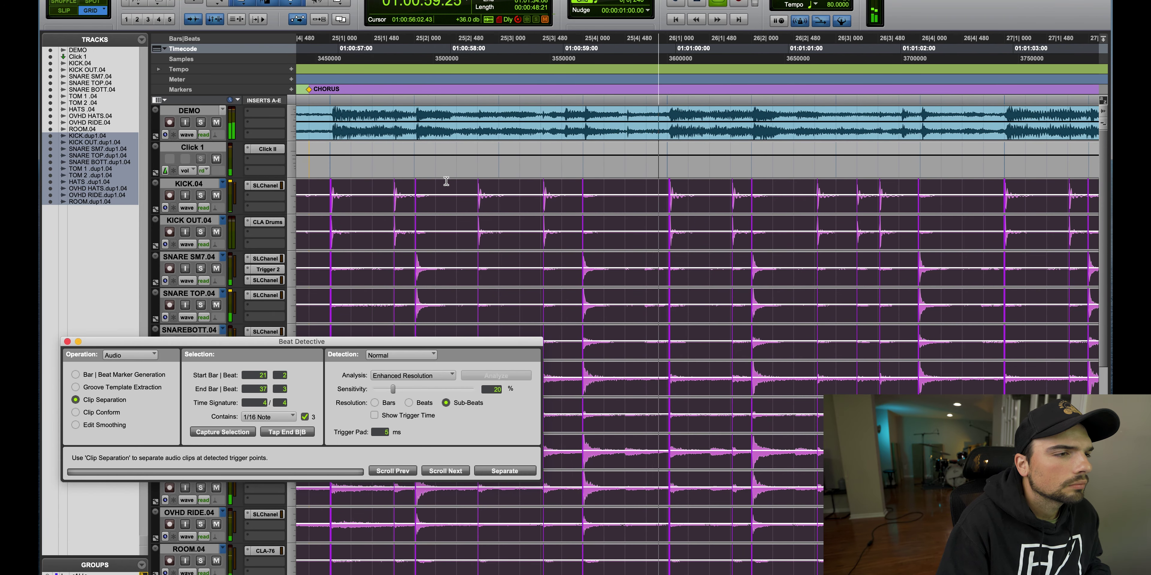
{"action": "scroll", "coordinate": [445, 181], "scroll_direction": "right", "scroll_amount": 5}
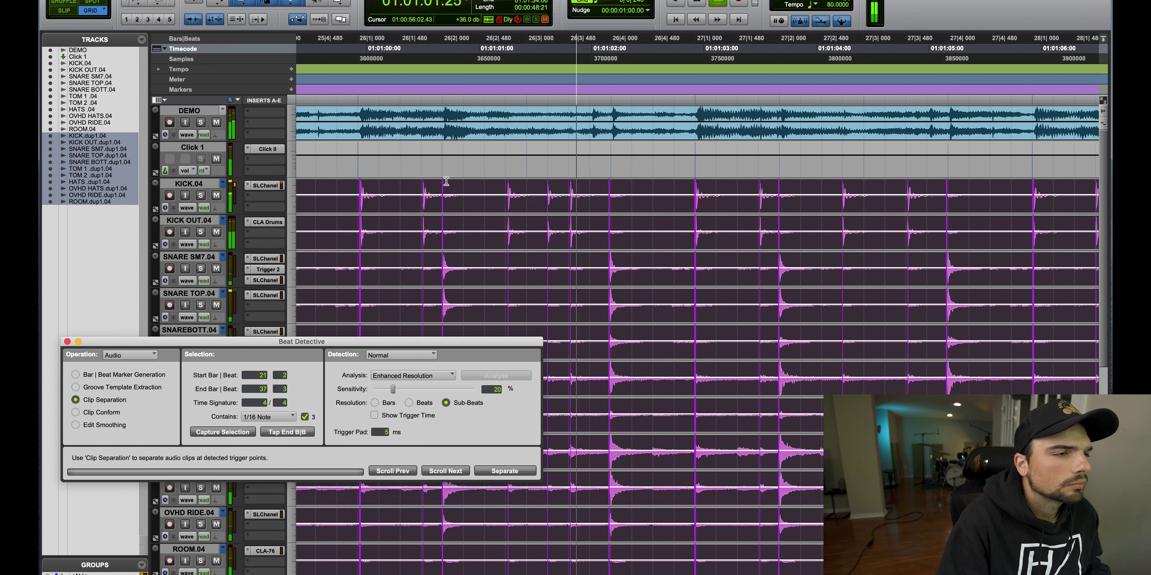
{"action": "scroll", "coordinate": [446, 181], "scroll_direction": "right", "scroll_amount": 4}
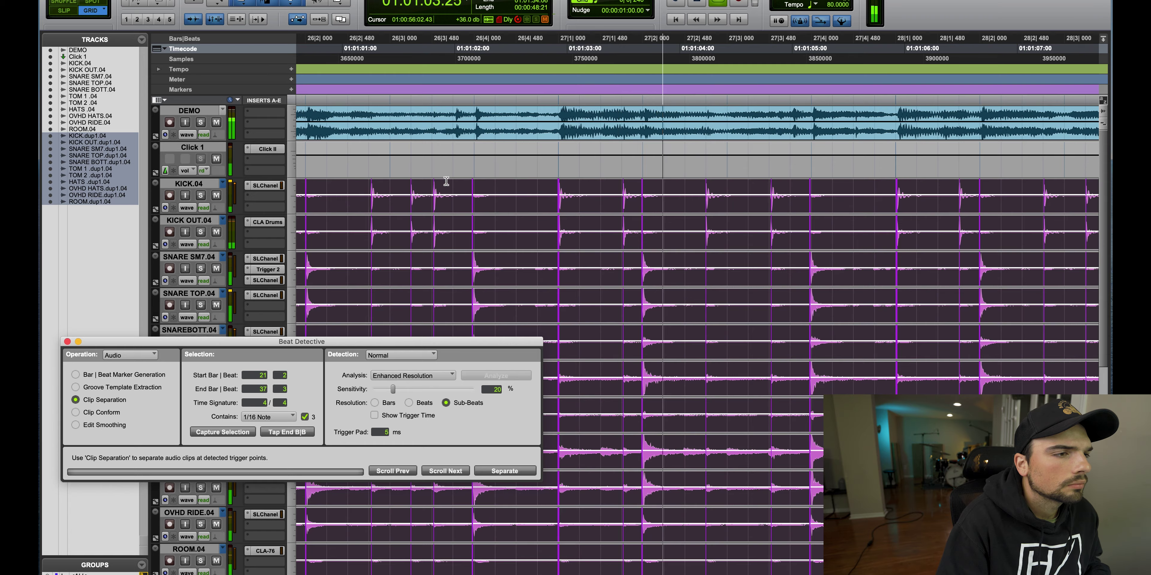
{"action": "scroll", "coordinate": [446, 181], "scroll_direction": "right", "scroll_amount": 4}
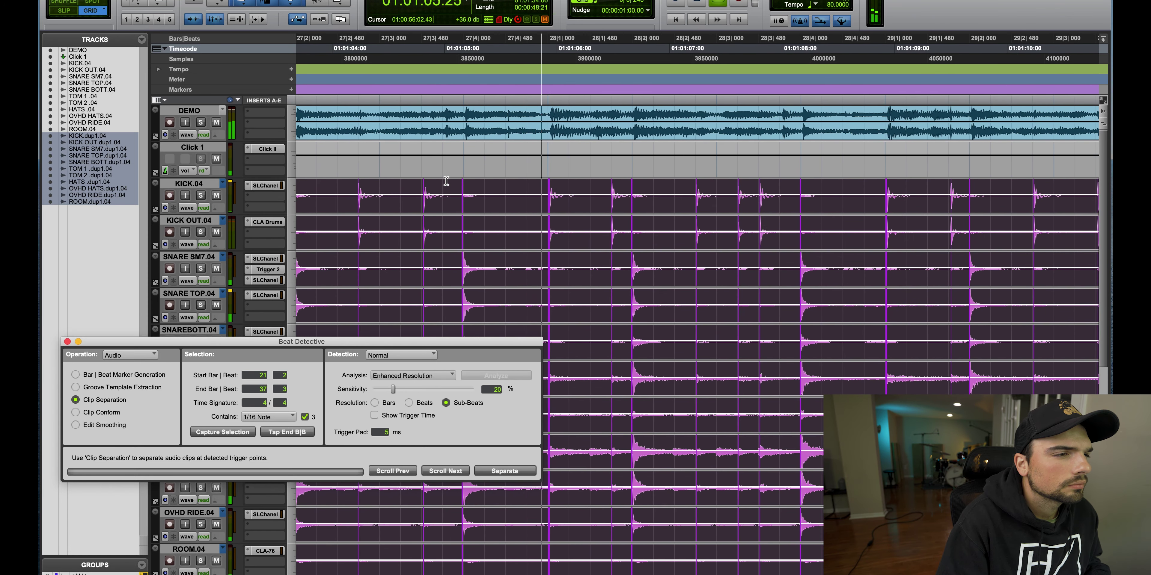
{"action": "scroll", "coordinate": [445, 181], "scroll_direction": "right", "scroll_amount": 3}
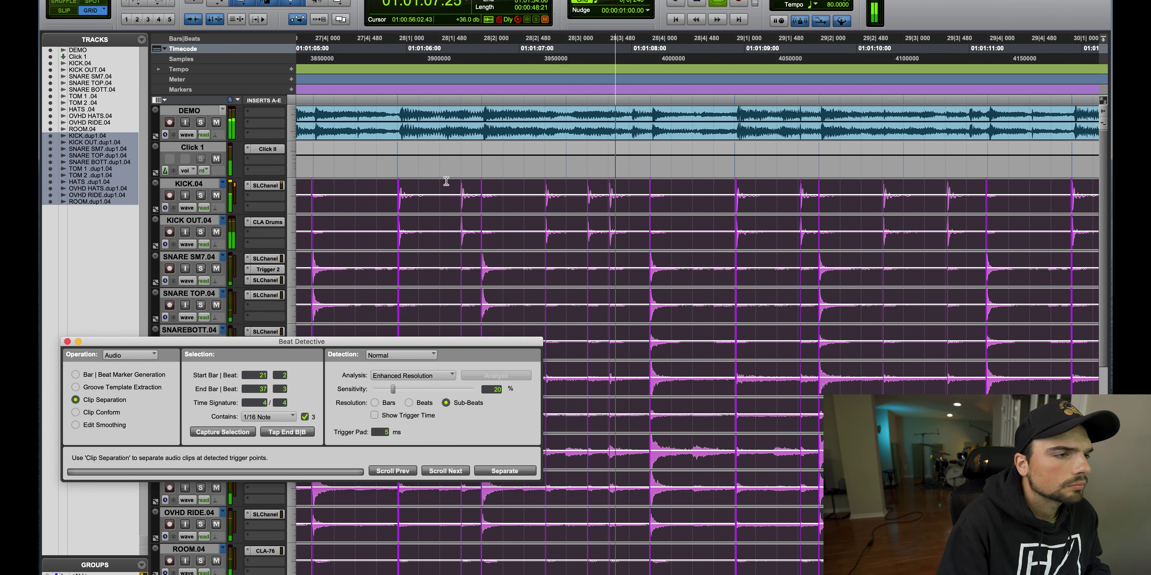
{"action": "scroll", "coordinate": [446, 181], "scroll_direction": "right", "scroll_amount": 2}
{"action": "scroll", "coordinate": [497, 193], "scroll_direction": "right", "scroll_amount": 3}
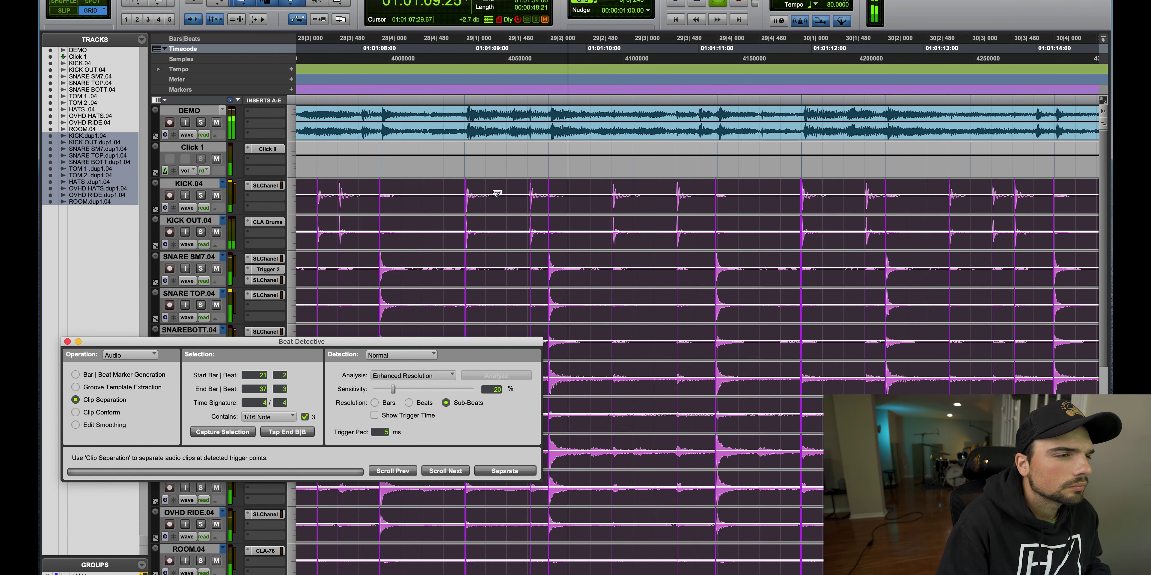
{"action": "scroll", "coordinate": [497, 194], "scroll_direction": "right", "scroll_amount": 2}
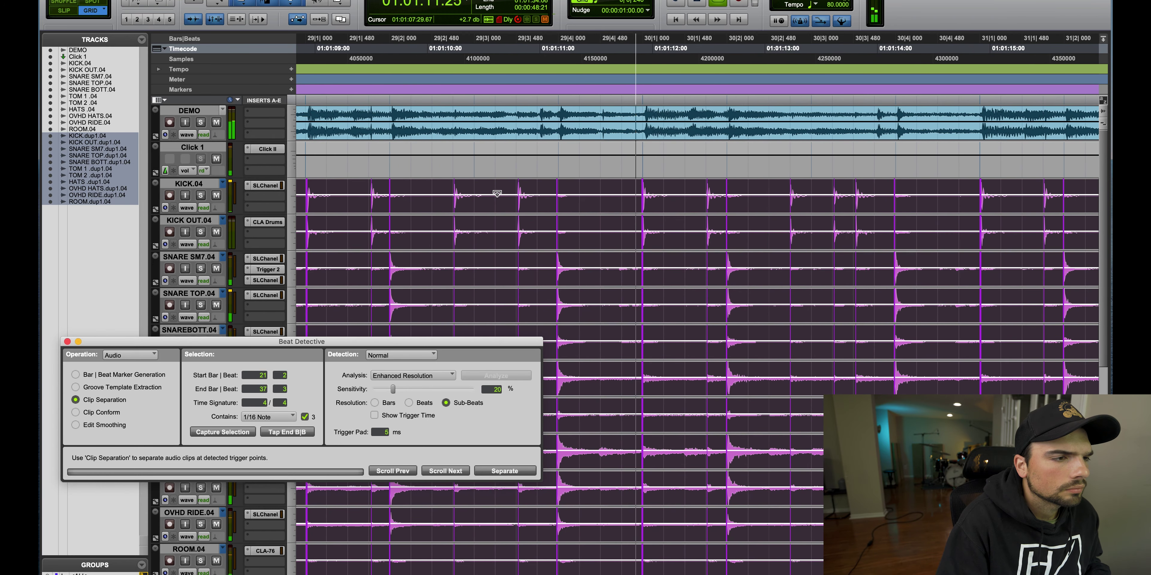
{"action": "scroll", "coordinate": [496, 193], "scroll_direction": "right", "scroll_amount": 3}
{"action": "scroll", "coordinate": [497, 193], "scroll_direction": "right", "scroll_amount": 2}
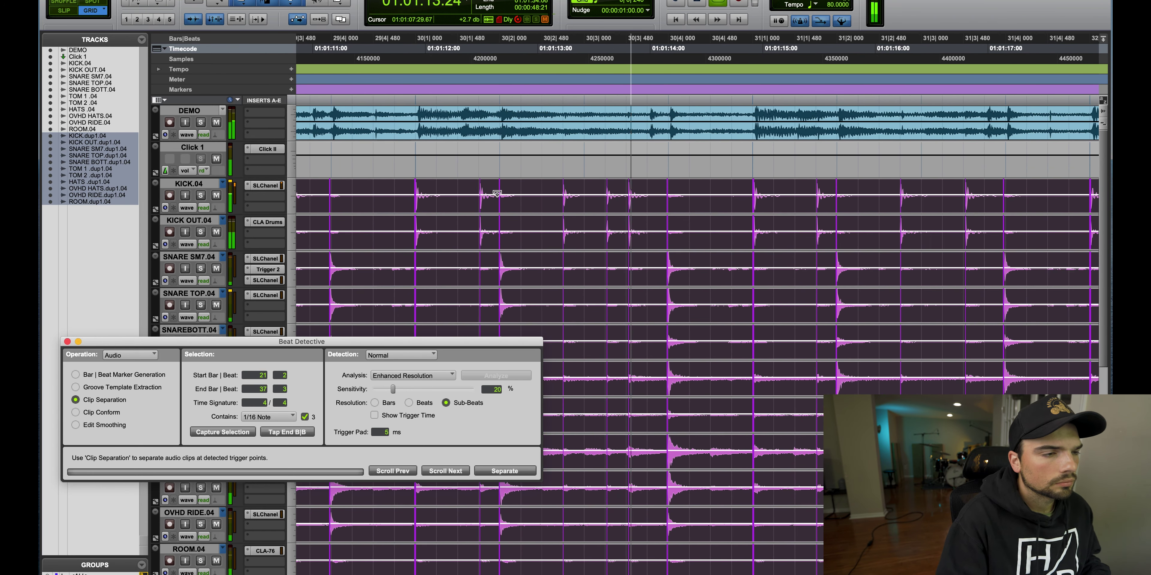
{"action": "scroll", "coordinate": [497, 193], "scroll_direction": "right", "scroll_amount": 2}
{"action": "scroll", "coordinate": [497, 193], "scroll_direction": "right", "scroll_amount": 1}
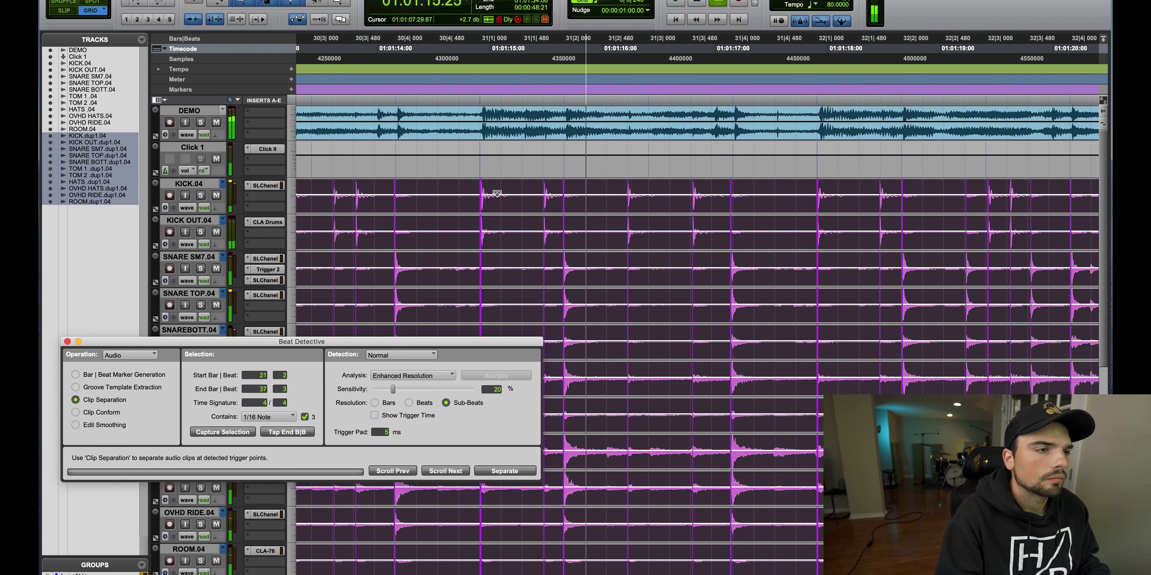
{"action": "scroll", "coordinate": [496, 194], "scroll_direction": "right", "scroll_amount": 4}
{"action": "scroll", "coordinate": [497, 194], "scroll_direction": "right", "scroll_amount": 2}
{"action": "scroll", "coordinate": [497, 194], "scroll_direction": "right", "scroll_amount": 2}
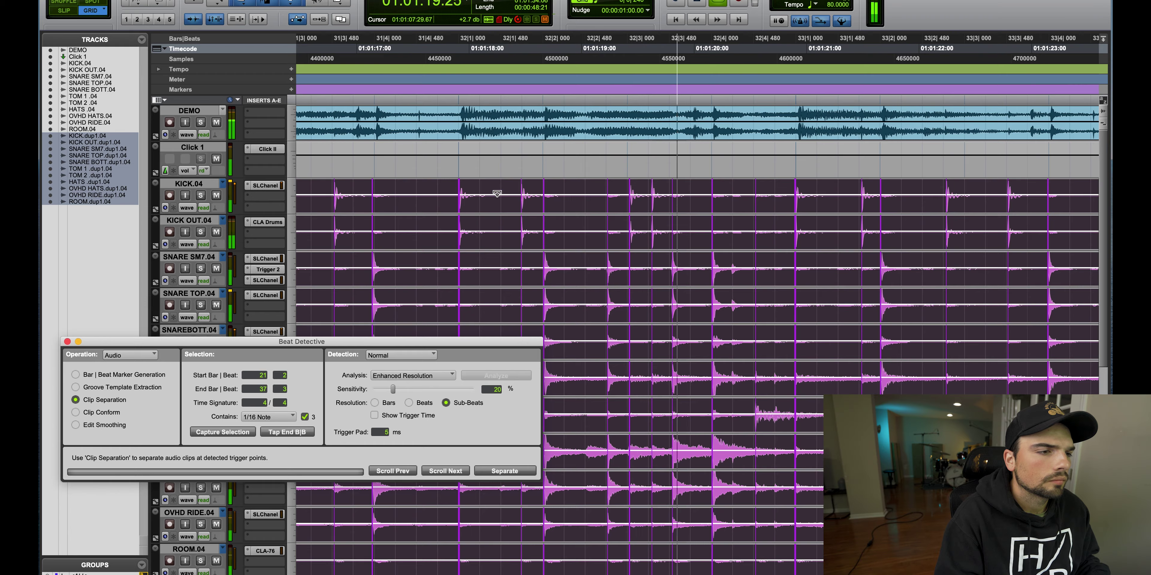
{"action": "scroll", "coordinate": [497, 193], "scroll_direction": "right", "scroll_amount": 2}
{"action": "scroll", "coordinate": [497, 193], "scroll_direction": "right", "scroll_amount": 1}
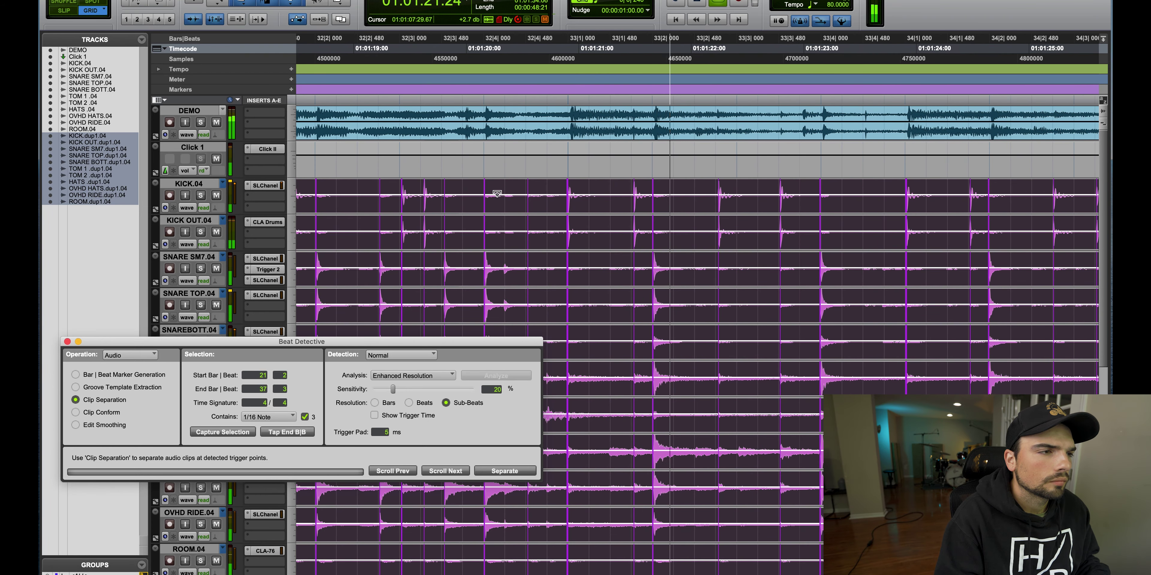
{"action": "scroll", "coordinate": [497, 193], "scroll_direction": "right", "scroll_amount": 2}
{"action": "scroll", "coordinate": [497, 193], "scroll_direction": "right", "scroll_amount": 5}
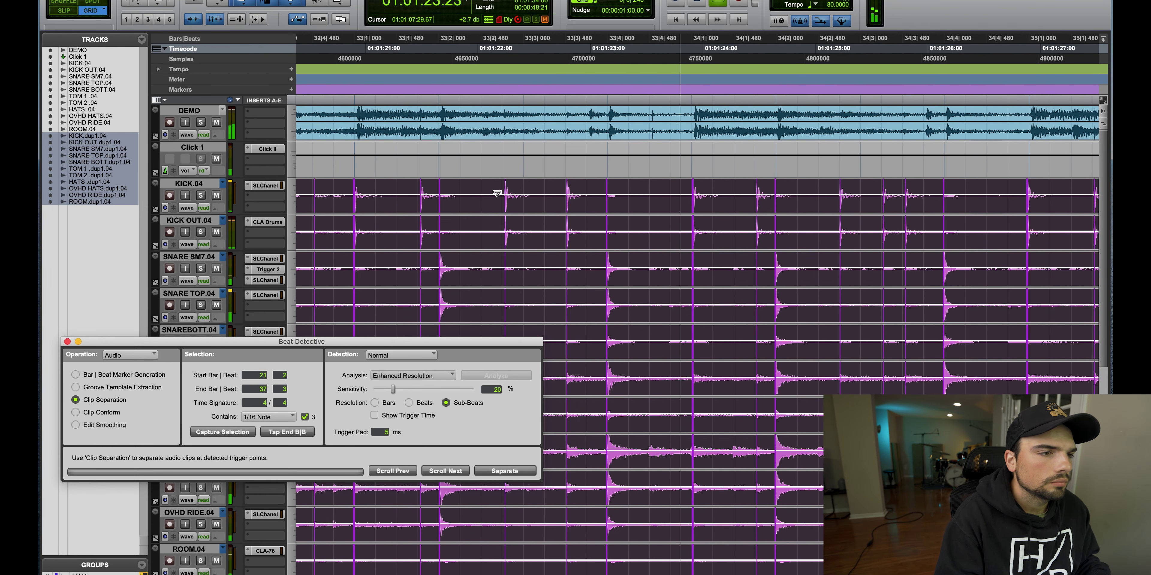
{"action": "scroll", "coordinate": [496, 193], "scroll_direction": "right", "scroll_amount": 2}
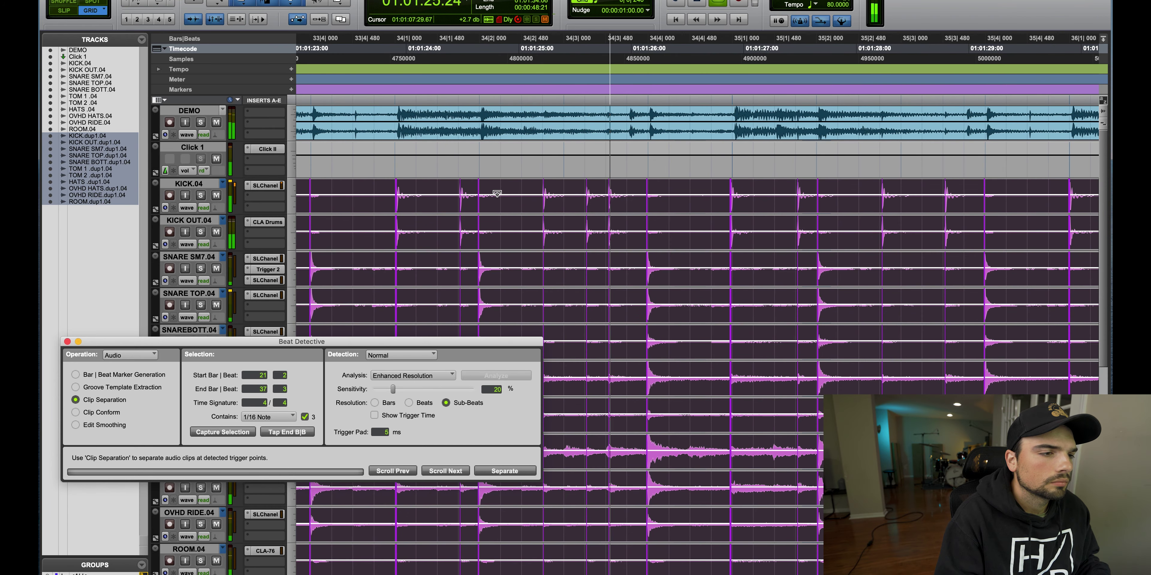
{"action": "scroll", "coordinate": [497, 193], "scroll_direction": "right", "scroll_amount": 2}
{"action": "scroll", "coordinate": [497, 193], "scroll_direction": "right", "scroll_amount": 4}
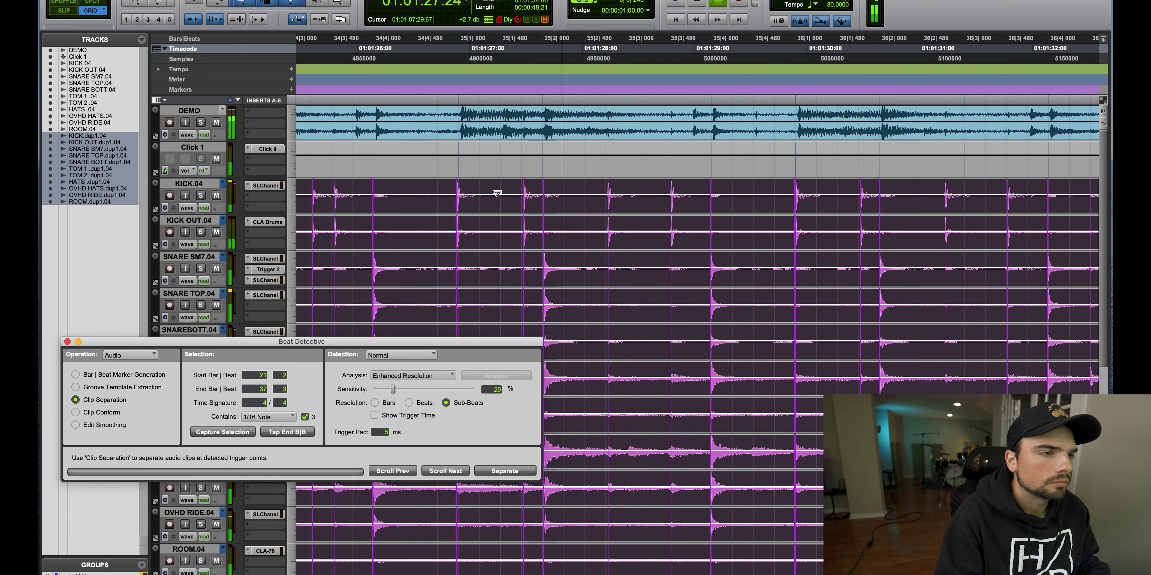
{"action": "scroll", "coordinate": [497, 194], "scroll_direction": "right", "scroll_amount": 2}
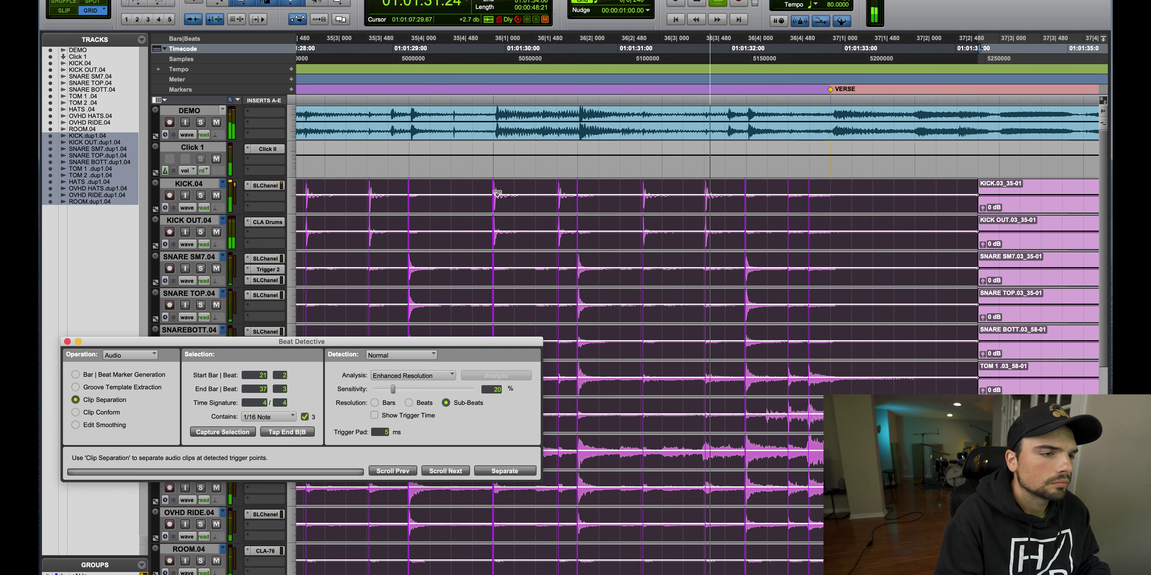
{"action": "key", "text": "space"}
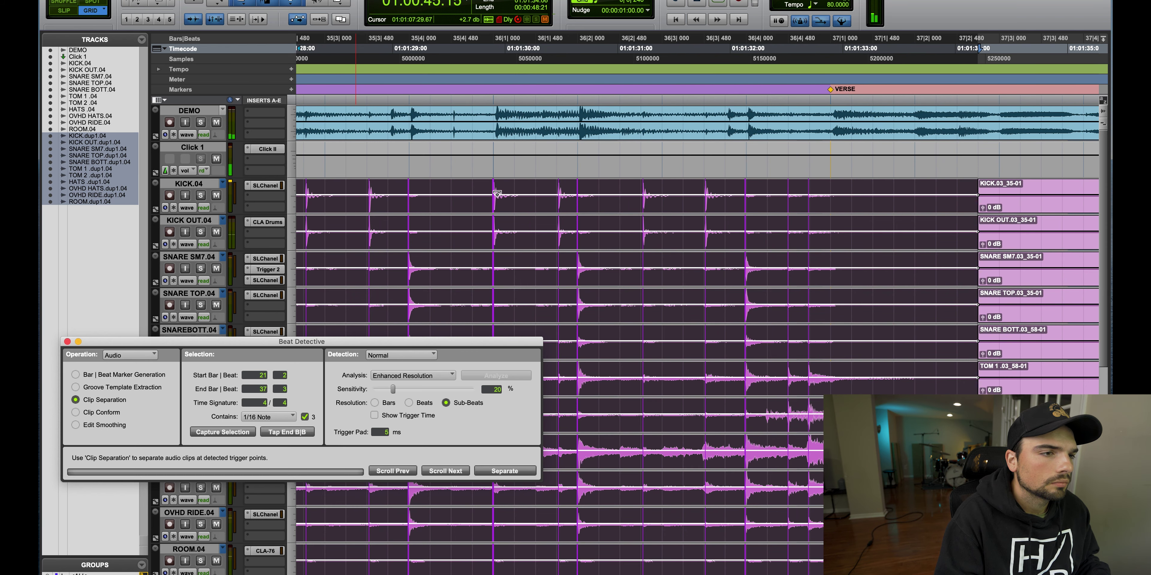
Separate the selected first-chorus clips on all drum tracks at the detected Beat Detective triggers
{"action": "scroll", "coordinate": [583, 191], "scroll_direction": "left", "scroll_amount": 2}
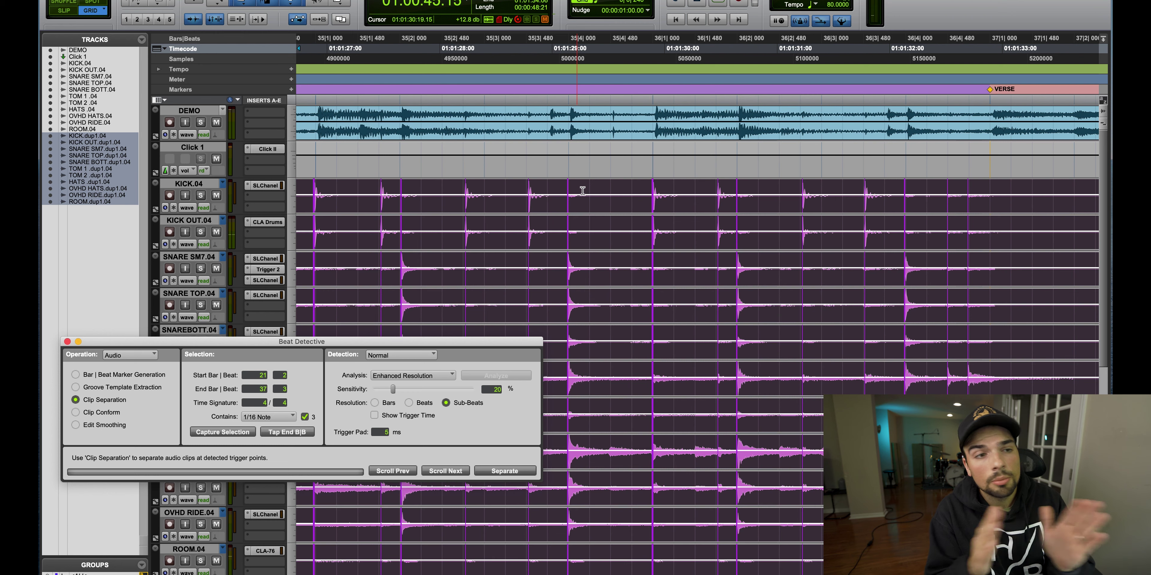
{"action": "scroll", "coordinate": [583, 191], "scroll_direction": "left", "scroll_amount": 5}
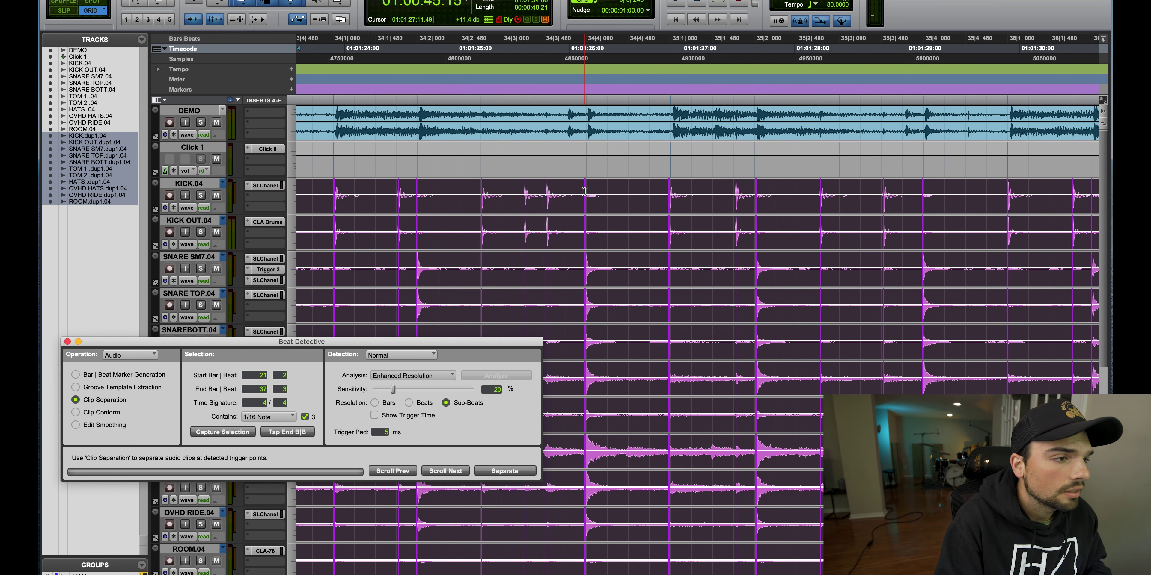
{"action": "scroll", "coordinate": [680, 304], "scroll_direction": "left", "scroll_amount": 1}
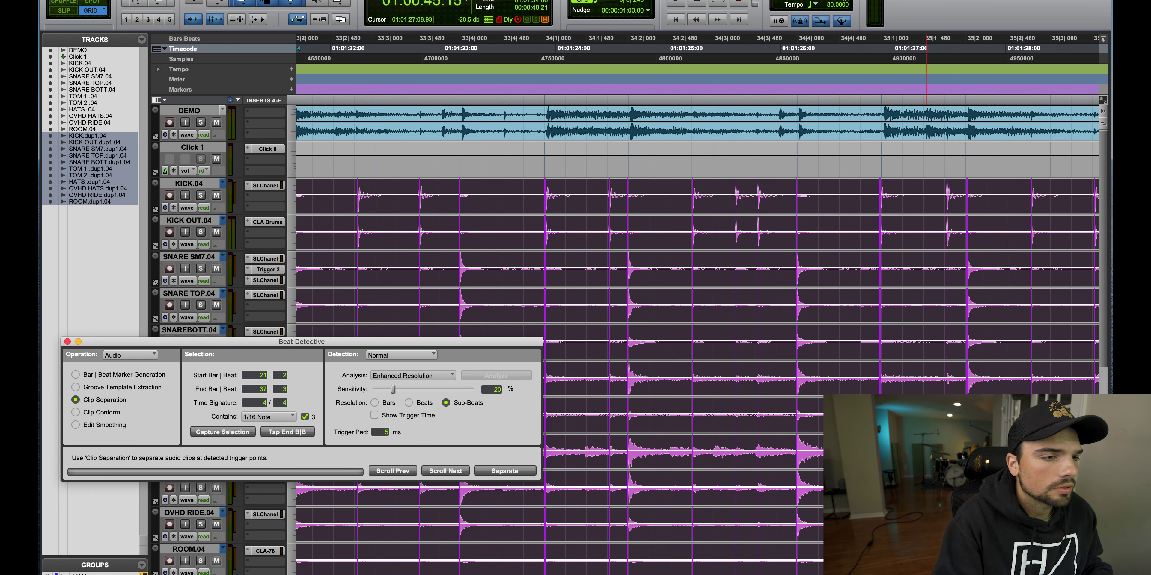
{"action": "left_click", "coordinate": [924, 267]}
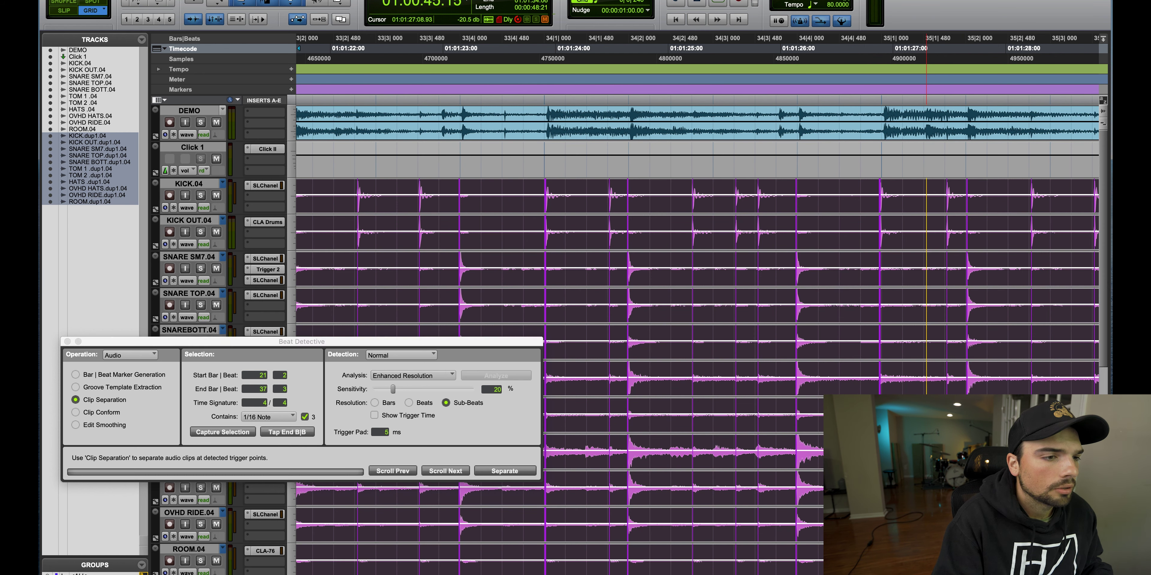
{"action": "scroll", "coordinate": [697, 294], "scroll_direction": "left", "scroll_amount": 10}
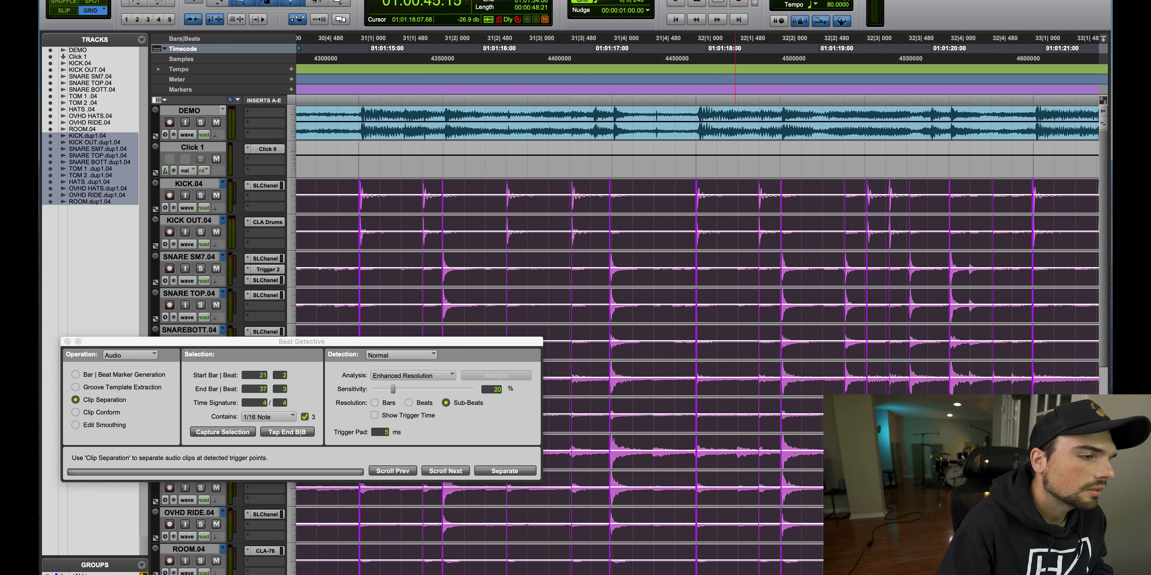
{"action": "left_click", "coordinate": [516, 473]}
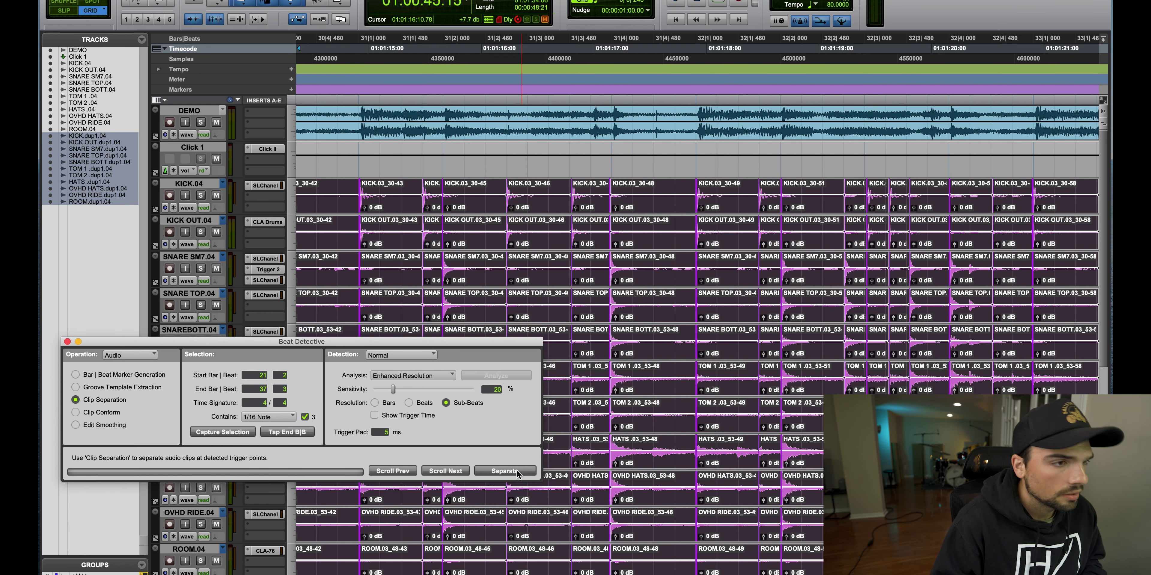
{"action": "left_click", "coordinate": [516, 472]}
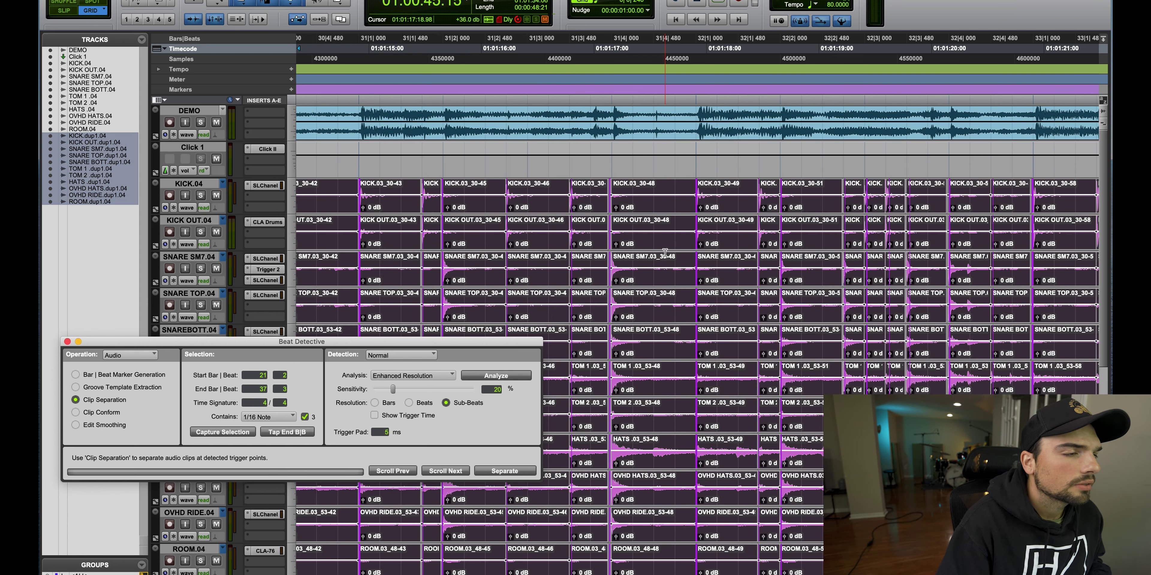
Play the separated drum clips from before the CHORUS marker and mute the DEMO track
{"action": "scroll", "coordinate": [665, 253], "scroll_direction": "left", "scroll_amount": 10}
{"action": "key", "text": "space"}
{"action": "scroll", "coordinate": [664, 253], "scroll_direction": "left", "scroll_amount": 10}
{"action": "scroll", "coordinate": [665, 253], "scroll_direction": "left", "scroll_amount": 3}
{"action": "scroll", "coordinate": [665, 253], "scroll_direction": "right", "scroll_amount": 4}
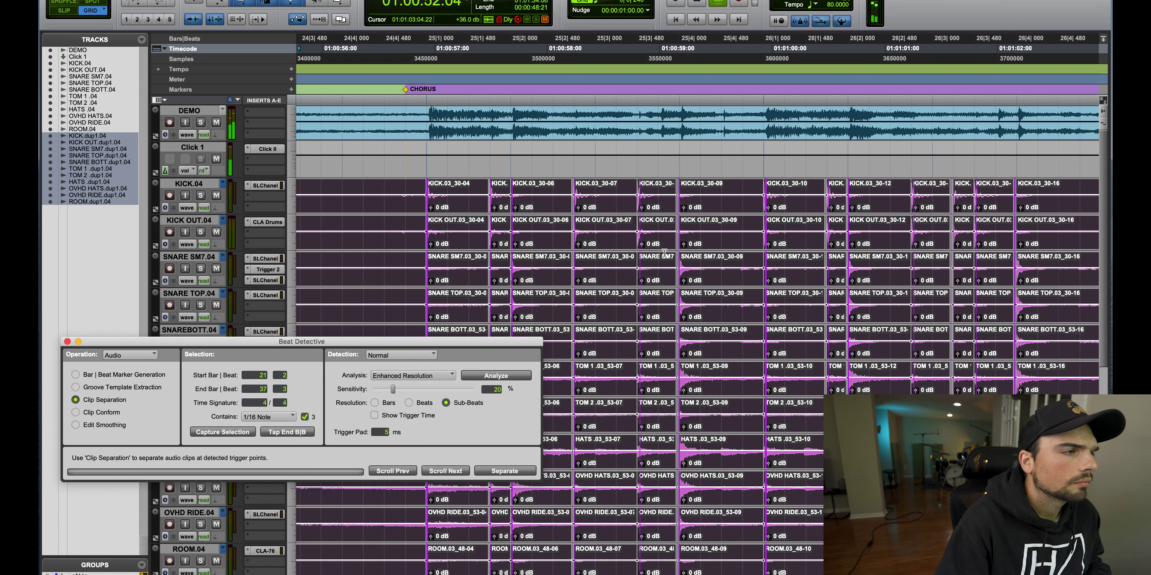
{"action": "left_click", "coordinate": [219, 128]}
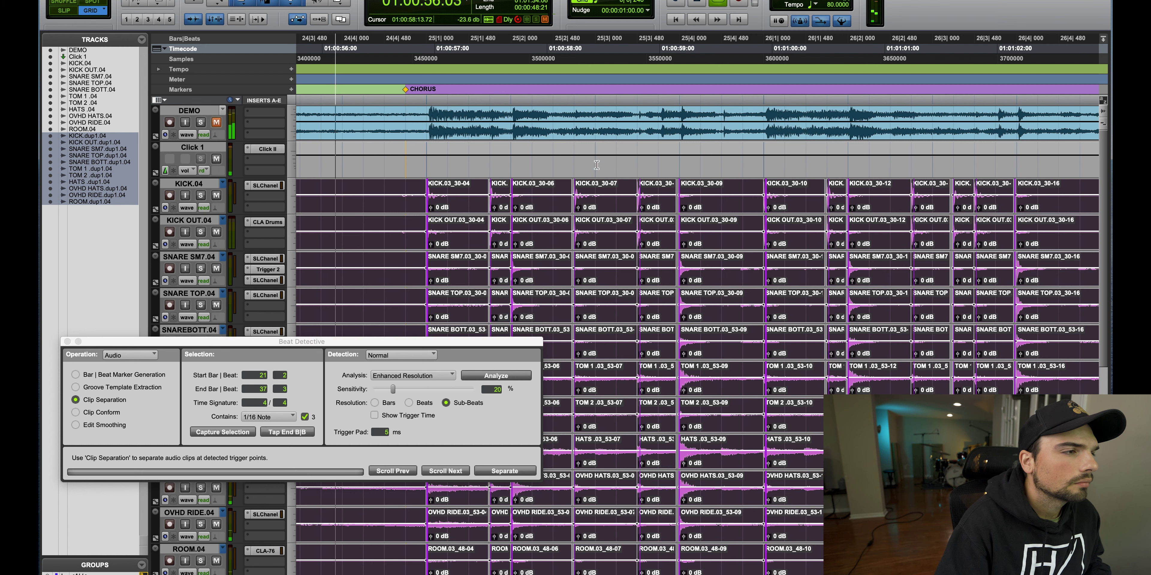
Follow the separated drum clips through the first chorus with the demo muted, stop playback, and look past the VERSE marker
{"action": "scroll", "coordinate": [597, 166], "scroll_direction": "right", "scroll_amount": 1}
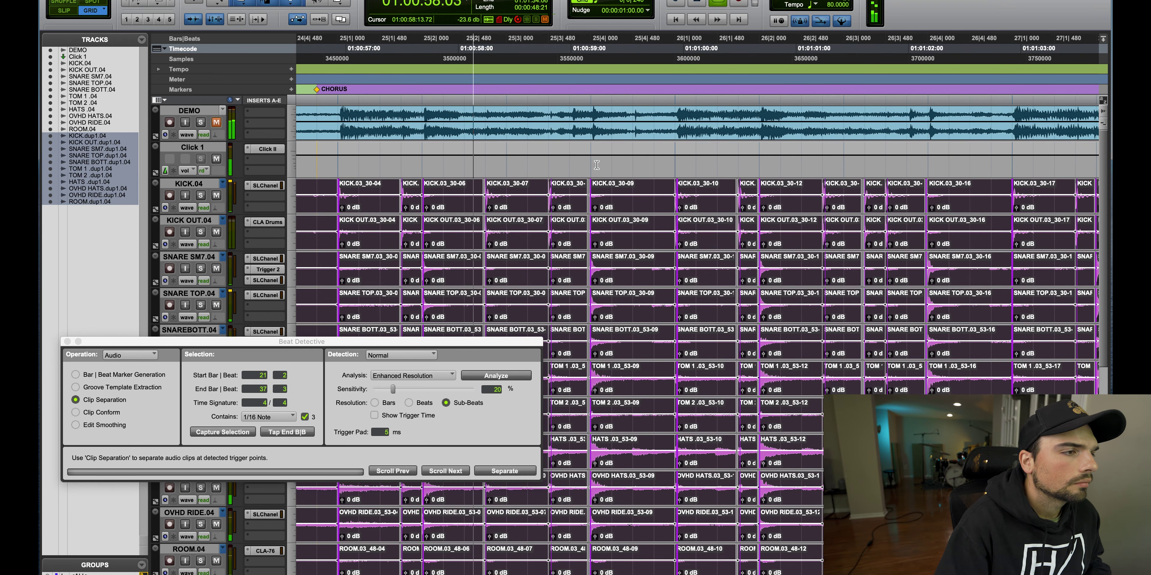
{"action": "scroll", "coordinate": [596, 165], "scroll_direction": "right", "scroll_amount": 1}
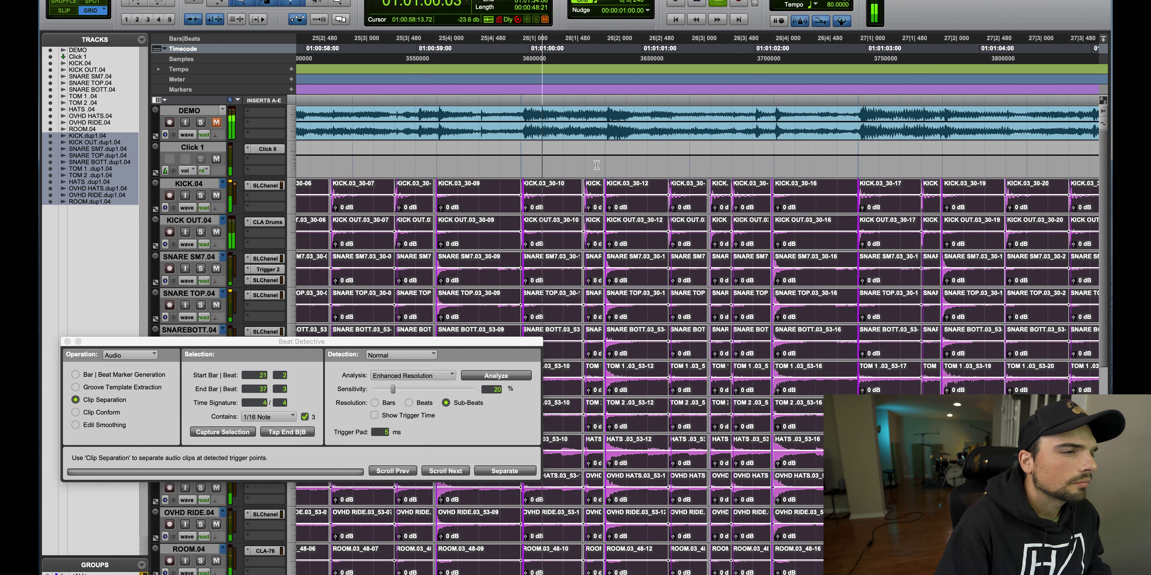
{"action": "scroll", "coordinate": [596, 166], "scroll_direction": "right", "scroll_amount": 2}
{"action": "scroll", "coordinate": [615, 172], "scroll_direction": "right", "scroll_amount": 1}
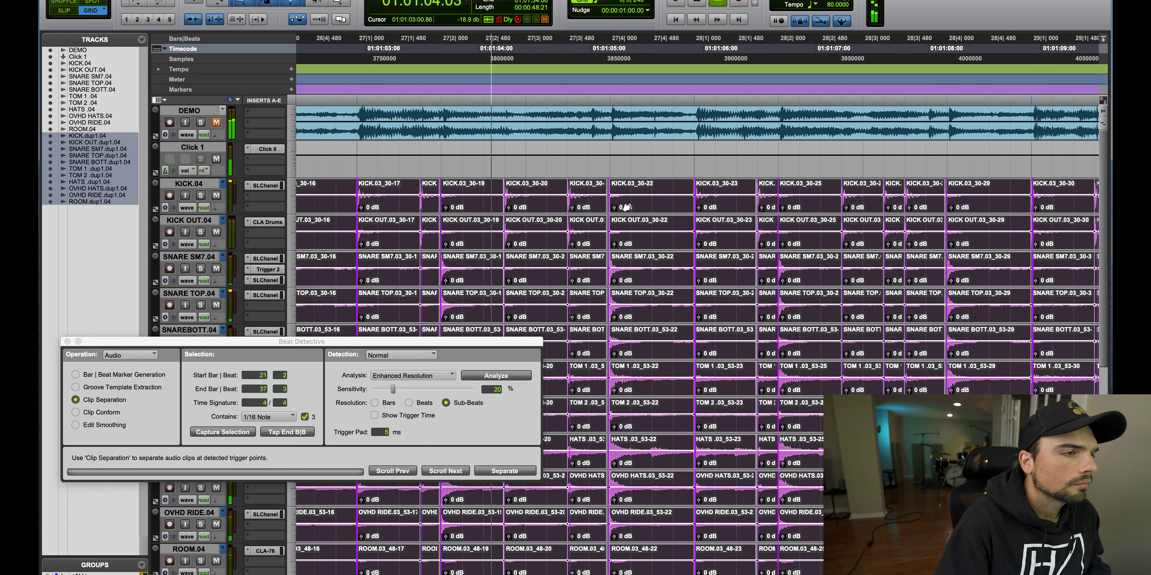
{"action": "scroll", "coordinate": [627, 206], "scroll_direction": "right", "scroll_amount": 1}
{"action": "scroll", "coordinate": [627, 207], "scroll_direction": "right", "scroll_amount": 1}
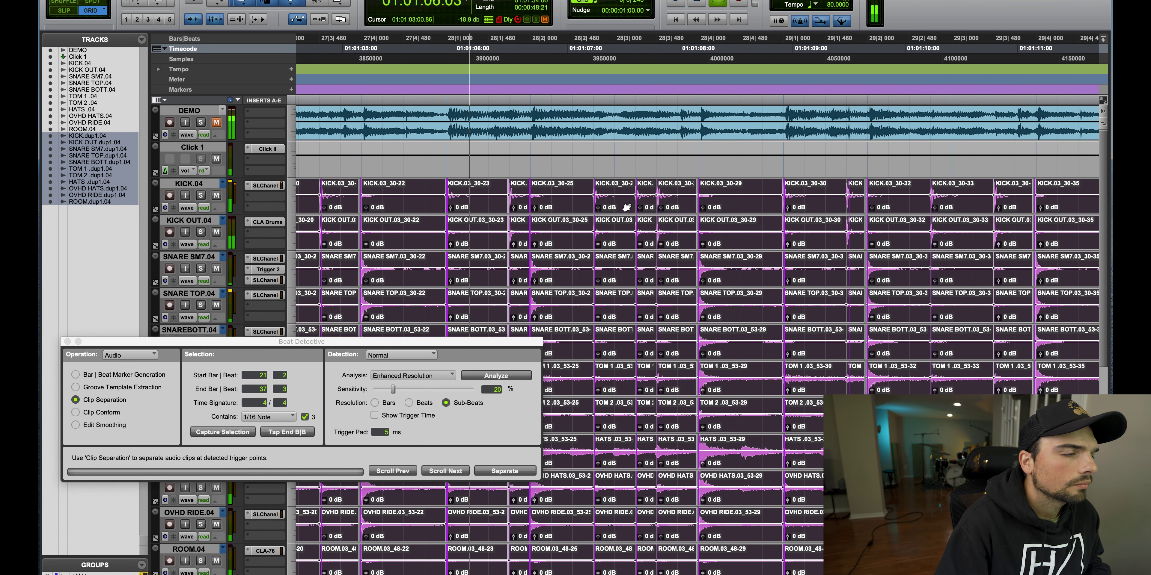
{"action": "scroll", "coordinate": [626, 207], "scroll_direction": "right", "scroll_amount": 1}
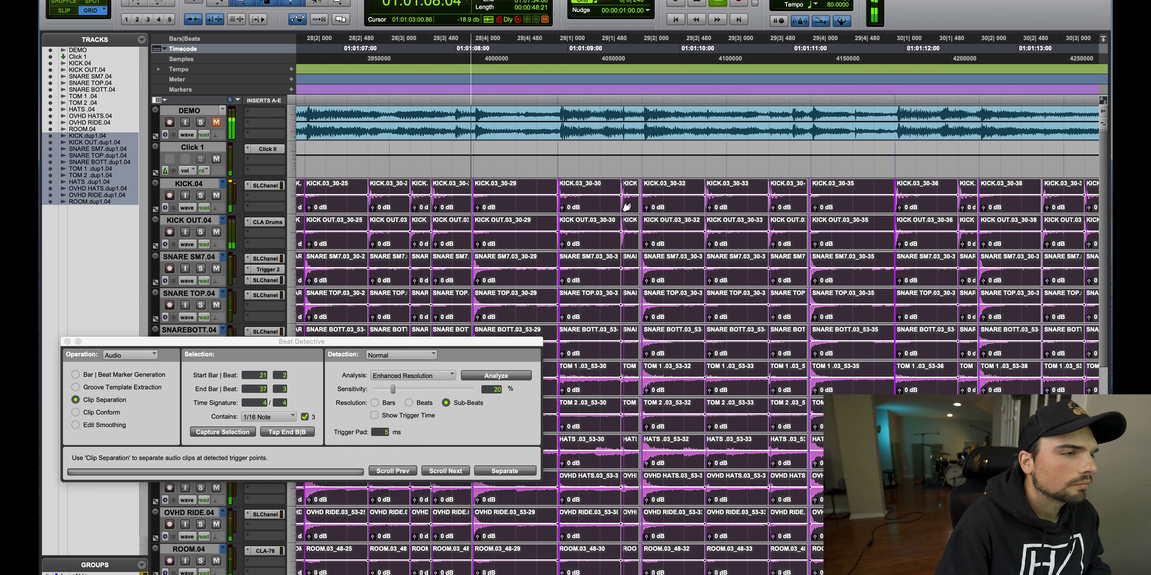
{"action": "scroll", "coordinate": [627, 207], "scroll_direction": "right", "scroll_amount": 2}
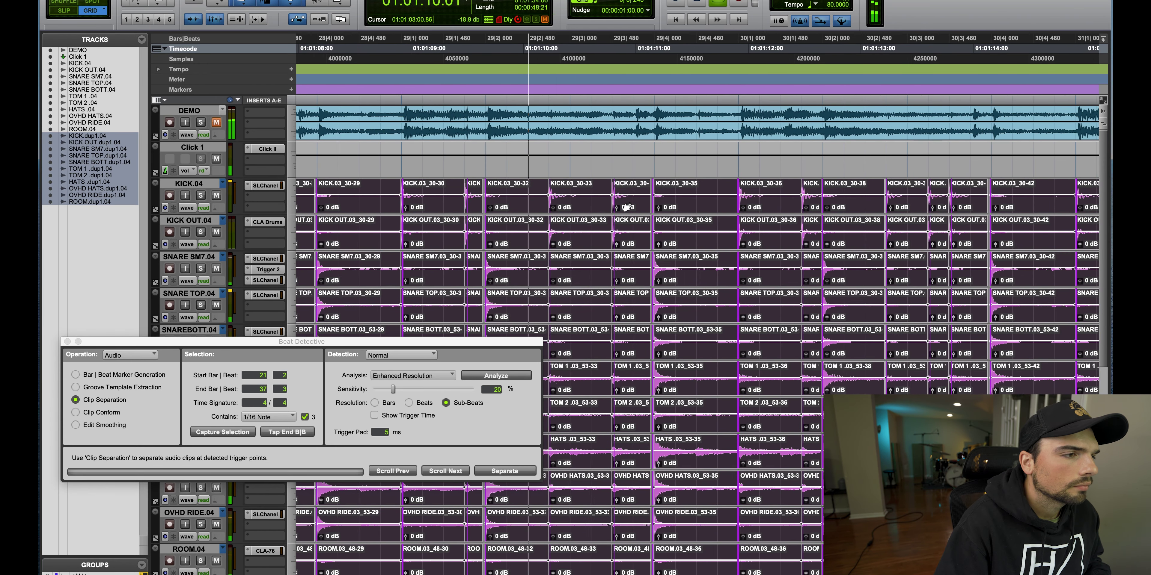
{"action": "scroll", "coordinate": [627, 207], "scroll_direction": "right", "scroll_amount": 1}
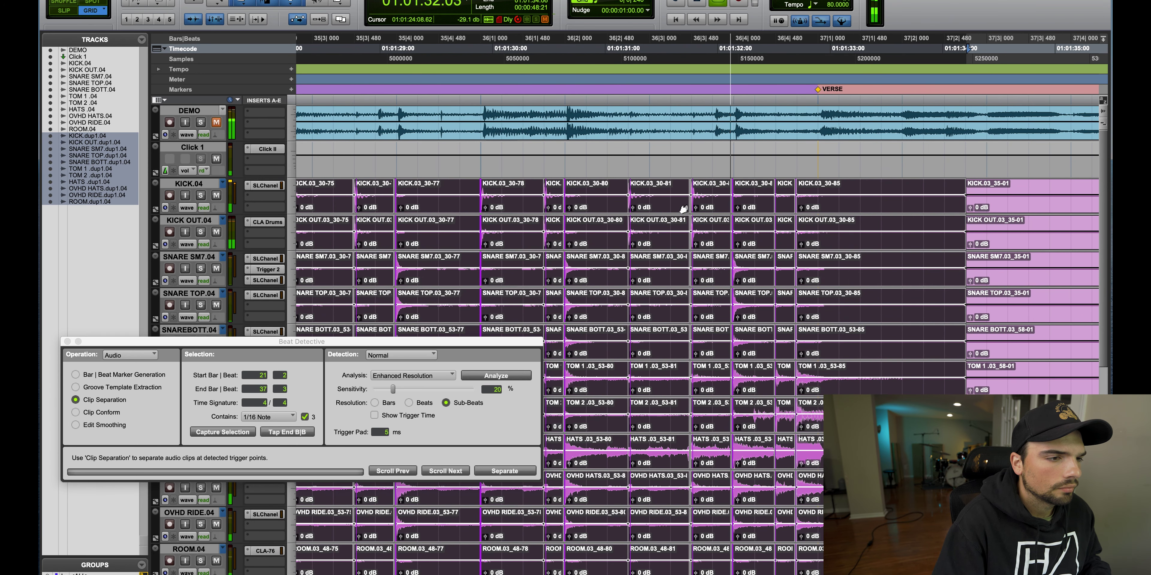
{"action": "key", "text": "space"}
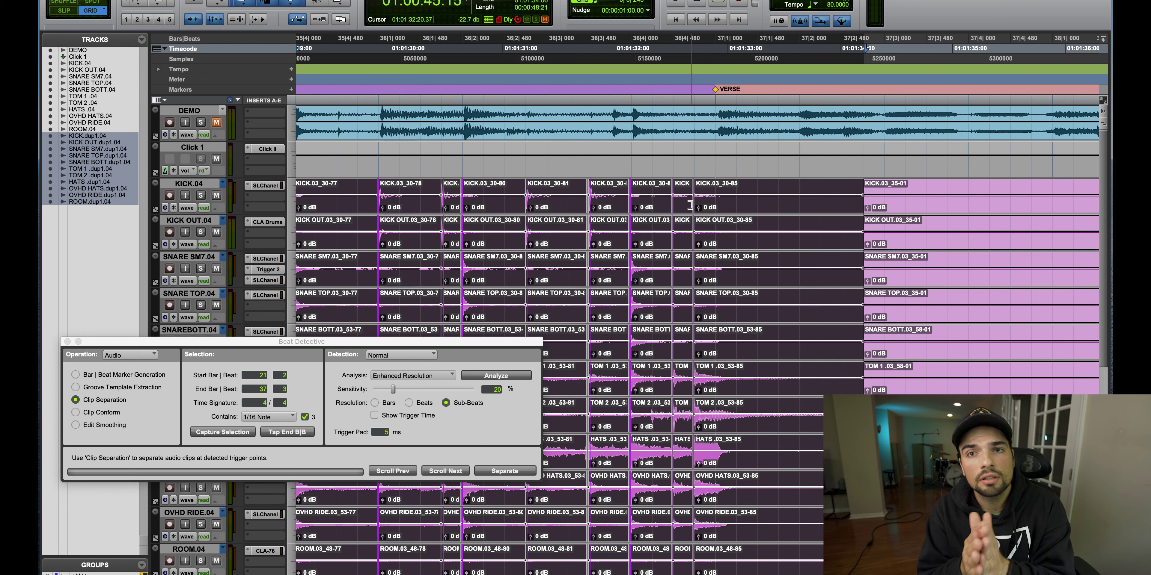
{"action": "scroll", "coordinate": [706, 212], "scroll_direction": "right", "scroll_amount": 5}
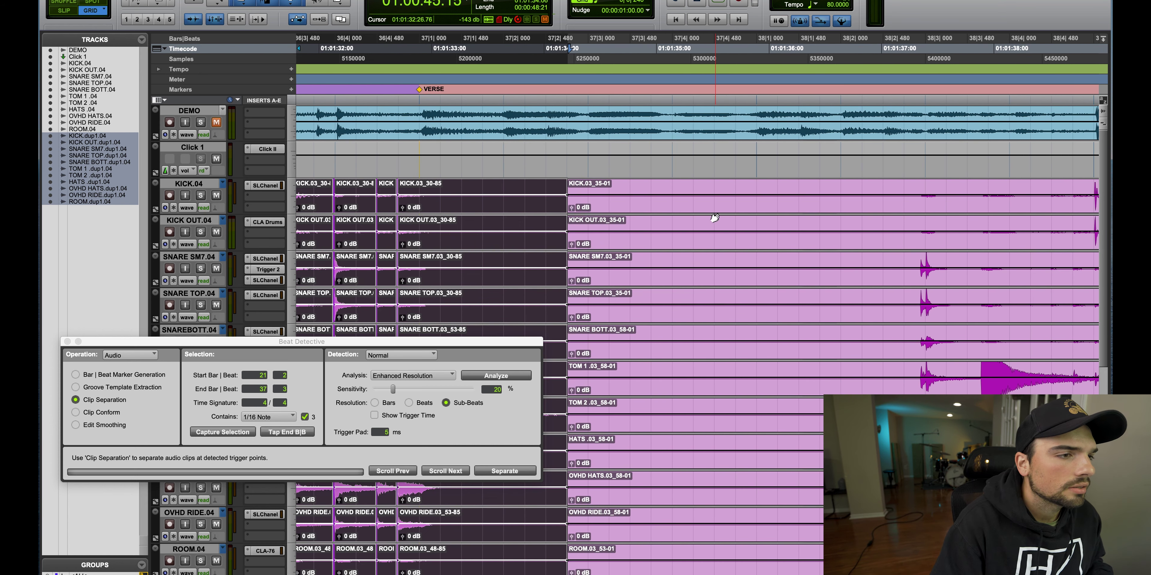
Play the drums from 01:01:37:00 and split the clips on all drum tracks there, just before the verse fill
{"action": "scroll", "coordinate": [715, 217], "scroll_direction": "right", "scroll_amount": 3}
{"action": "left_click", "coordinate": [721, 162]}
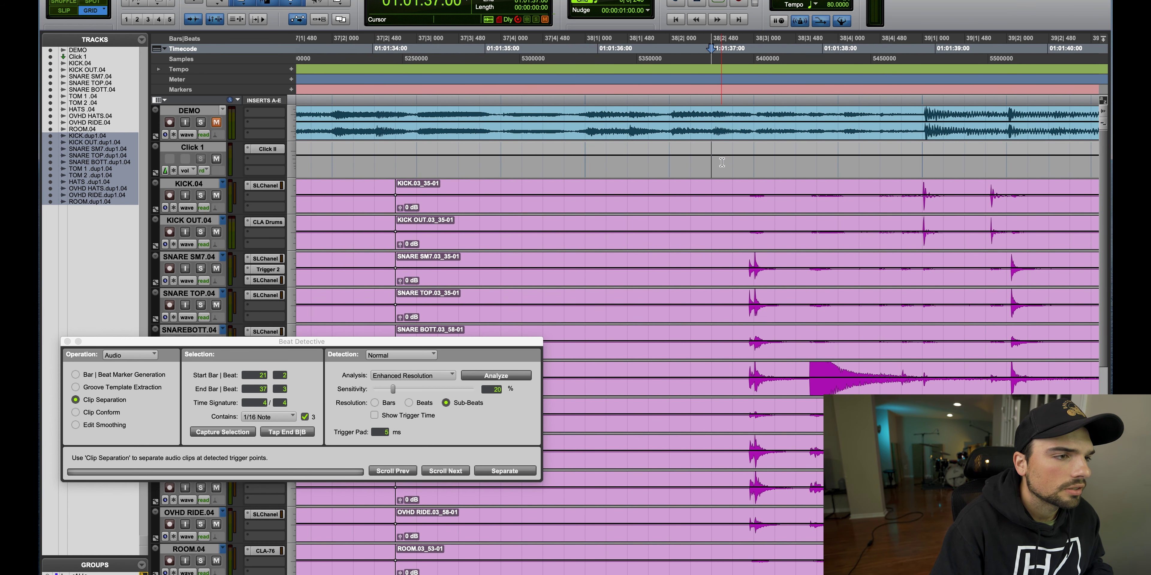
{"action": "key", "text": "space"}
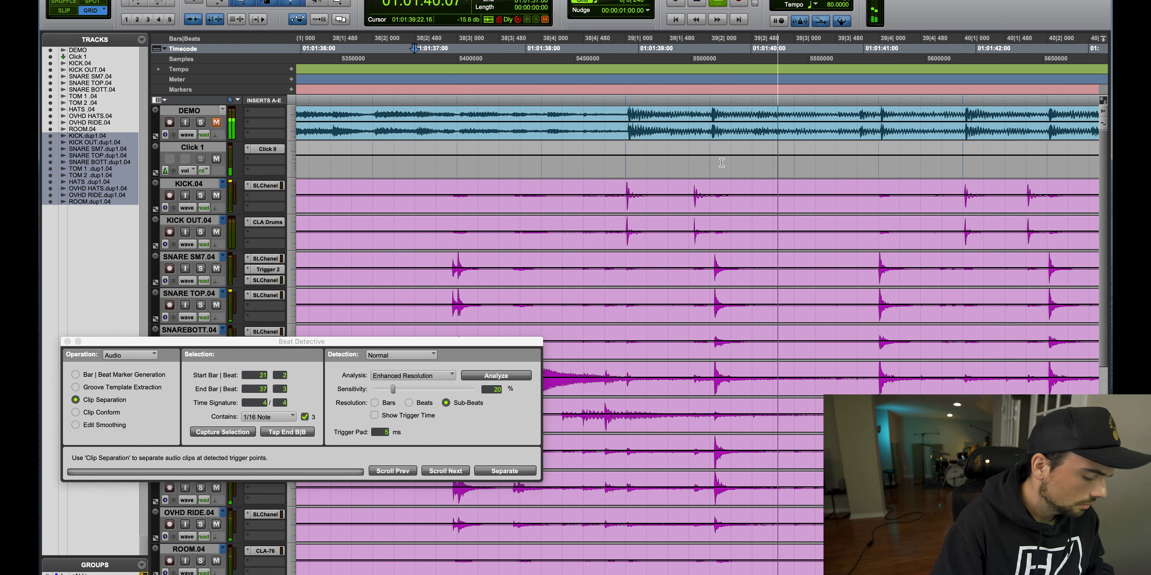
{"action": "key", "text": "super+bracketleft"}
{"action": "scroll", "coordinate": [735, 201], "scroll_direction": "left", "scroll_amount": 3}
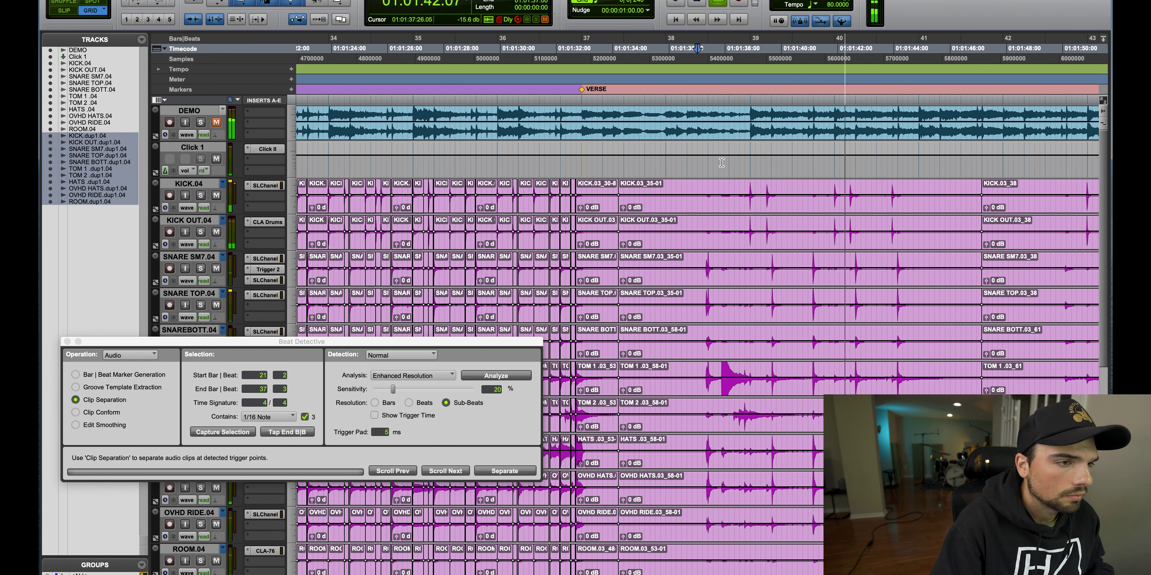
{"action": "key", "text": "space"}
{"action": "key", "text": "super+e"}
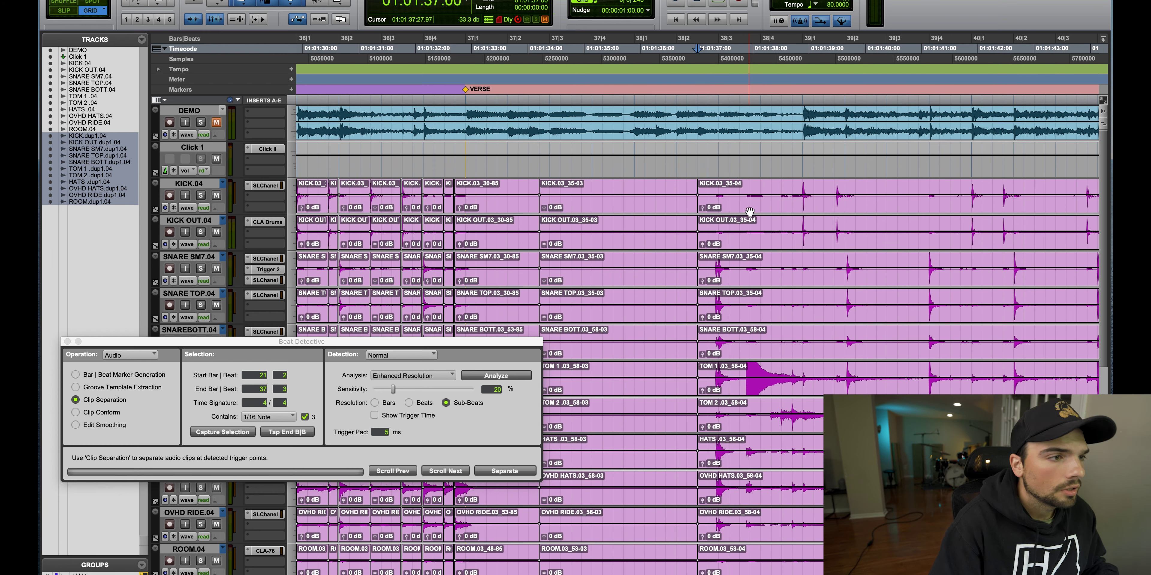
Capture the verse fill clips from 38|3 to 41|4 in Beat Detective and analyze them with 12% sensitivity
{"action": "left_click", "coordinate": [748, 211]}
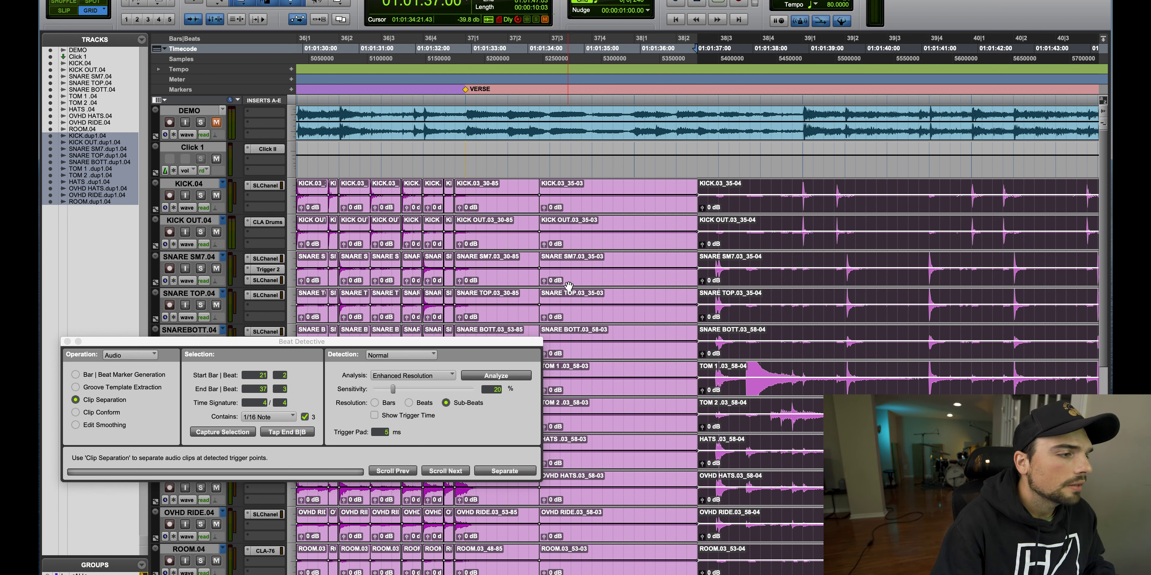
{"action": "left_click", "coordinate": [225, 431]}
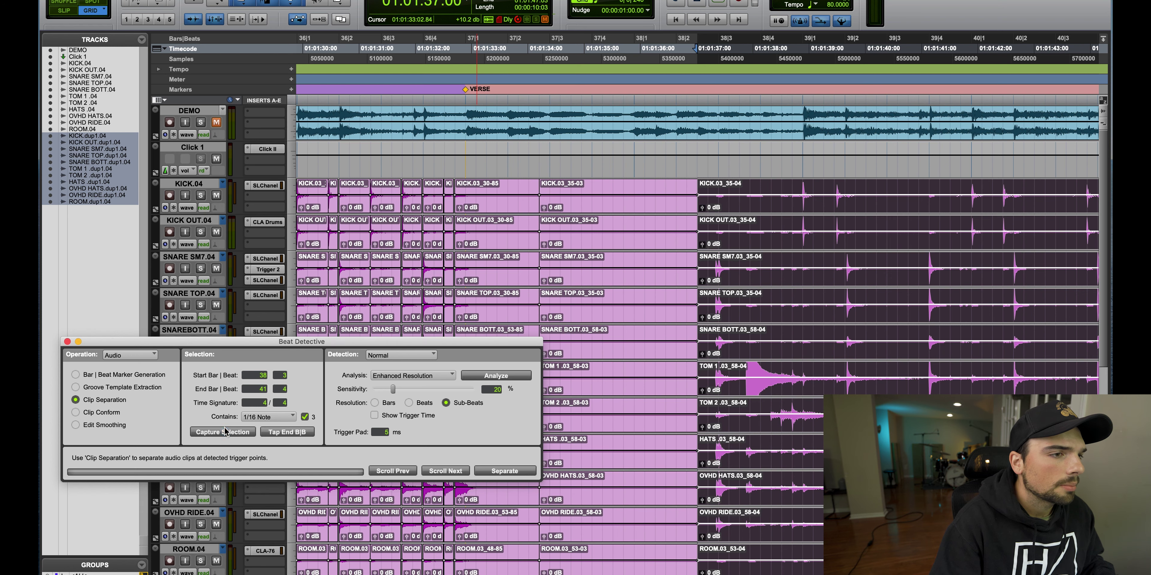
{"action": "scroll", "coordinate": [879, 245], "scroll_direction": "right", "scroll_amount": 5}
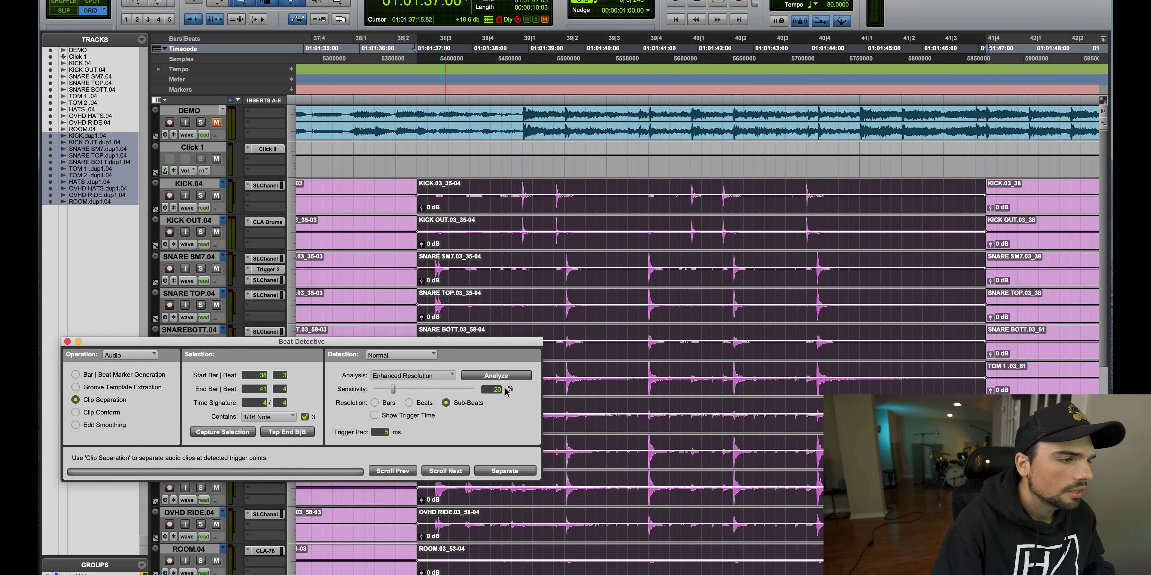
{"action": "left_click", "coordinate": [496, 377]}
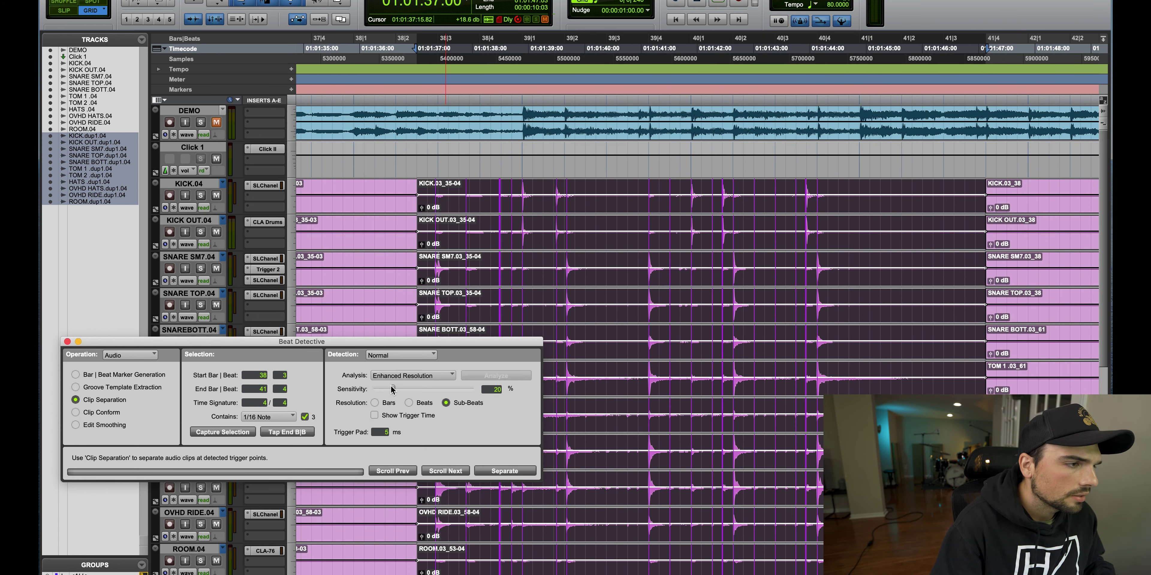
{"action": "mouse_move", "coordinate": [392, 390]}
{"action": "left_mouse_down"}
{"action": "mouse_move", "coordinate": [372, 390]}
{"action": "mouse_move", "coordinate": [381, 390]}
{"action": "left_mouse_up"}
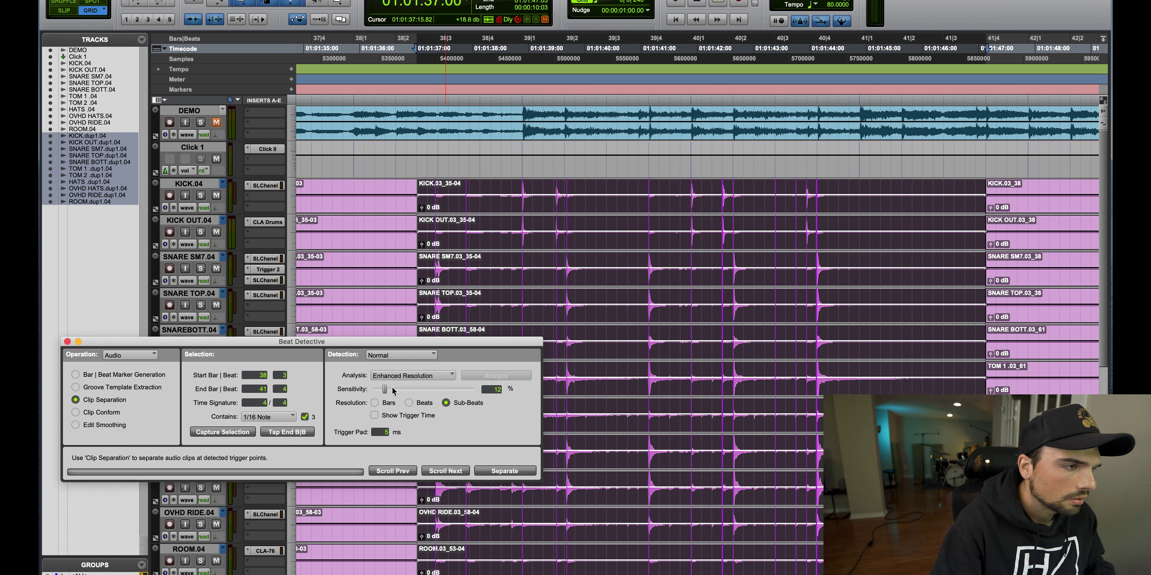
Play the verse fill to check its triggers against the hits and raise the detection sensitivity to 19%
{"action": "key", "text": "space"}
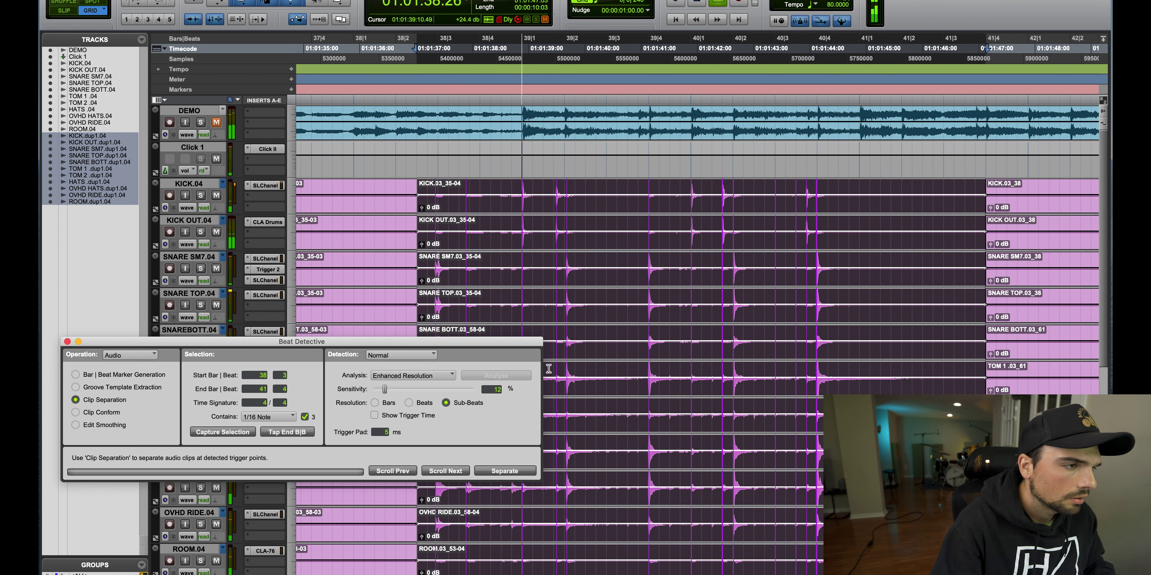
{"action": "scroll", "coordinate": [549, 369], "scroll_direction": "left", "scroll_amount": 3}
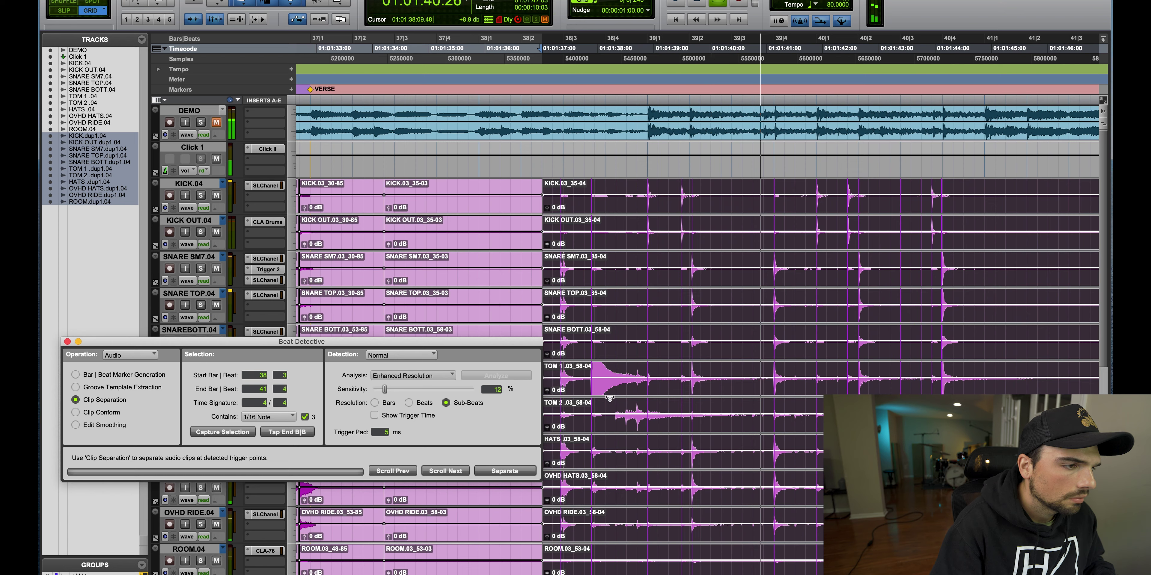
{"action": "key", "text": "space"}
{"action": "key", "text": "space"}
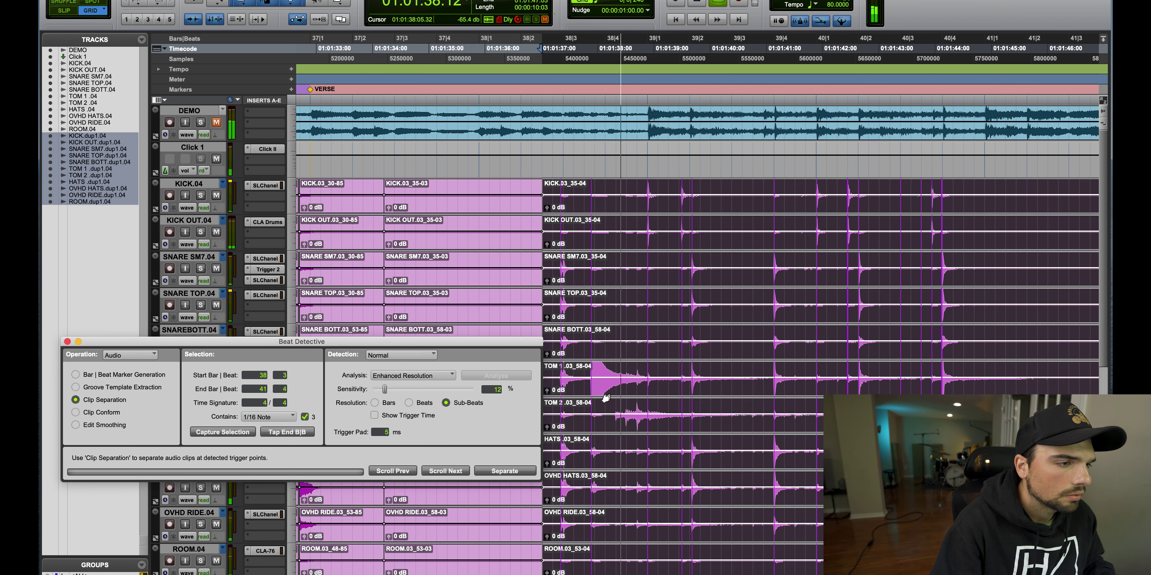
{"action": "key", "text": "space"}
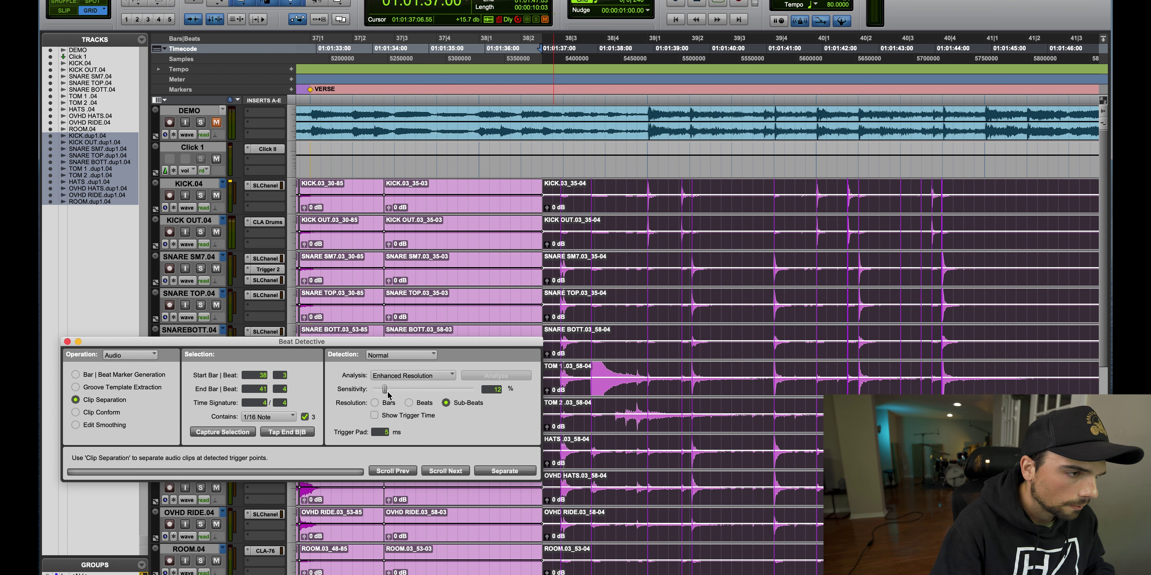
{"action": "left_click_drag", "start_coordinate": [392, 392], "coordinate": [395, 393]}
{"action": "key", "text": "space"}
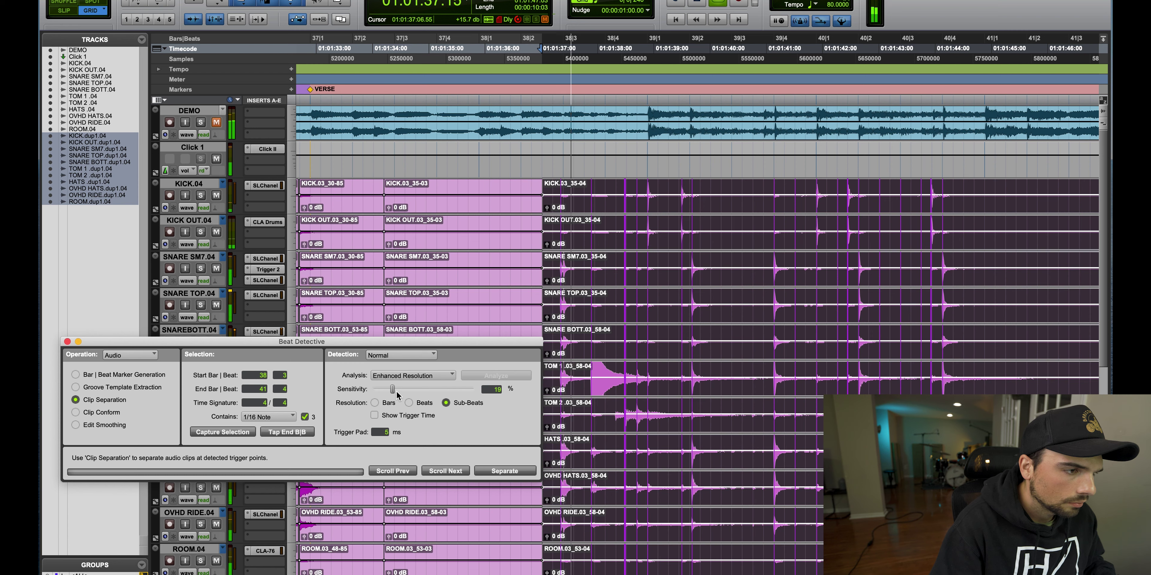
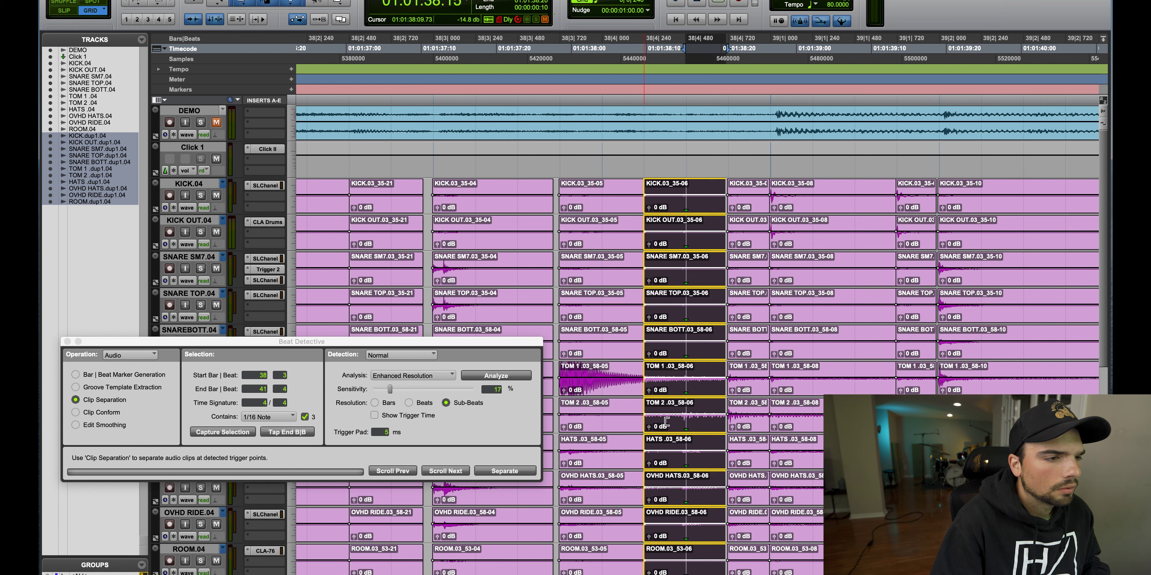
Play the separated verse fill clips close up and again from 01:01:36:24 to check the edits
{"action": "left_click", "coordinate": [498, 181]}
{"action": "key", "text": "space"}
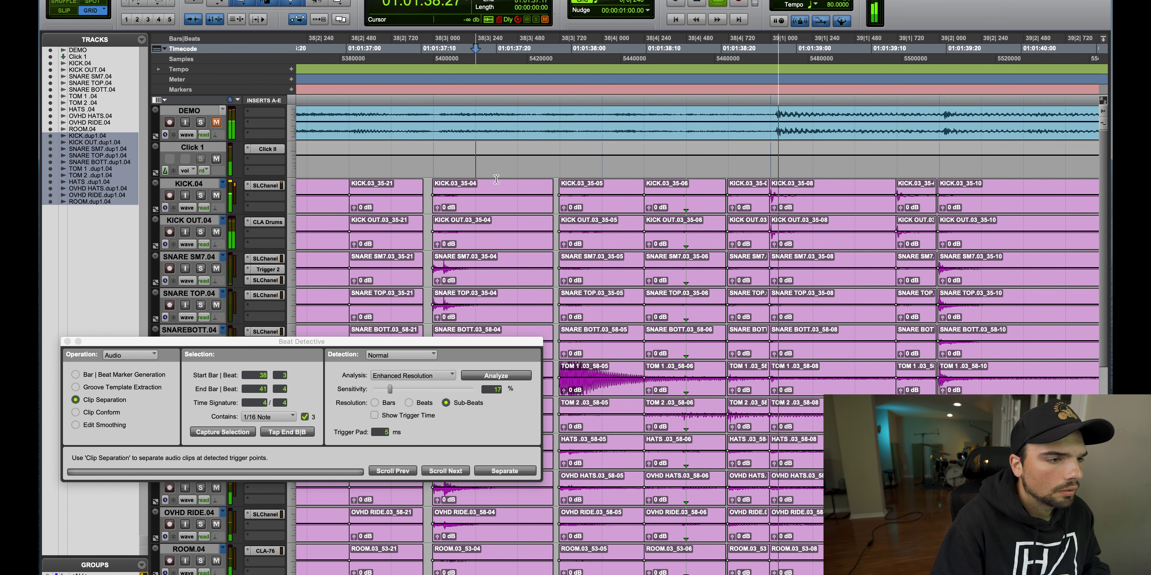
{"action": "key", "text": "space"}
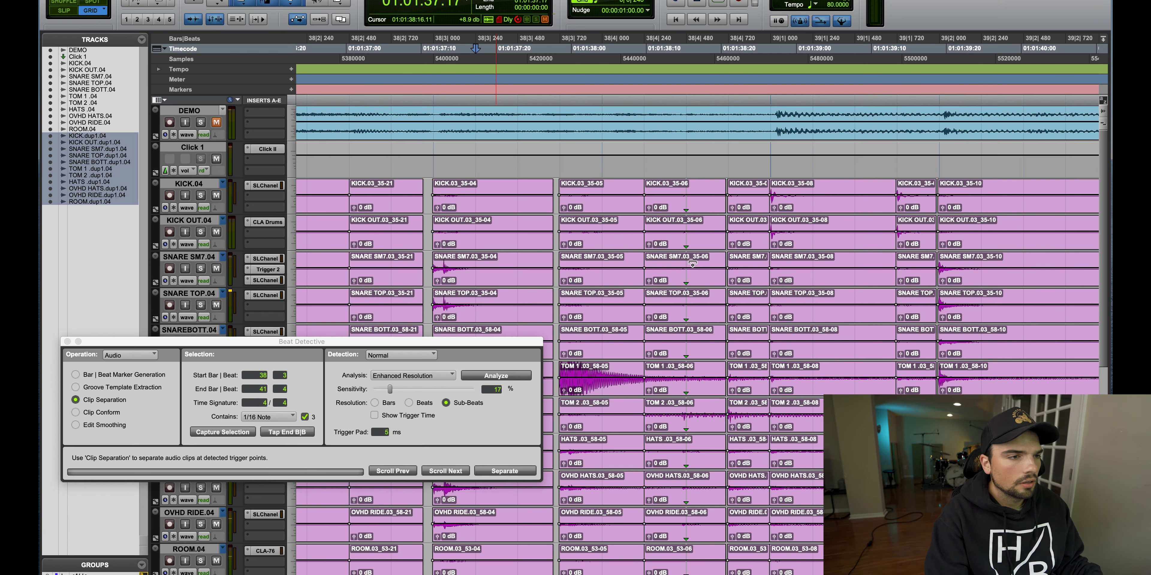
{"action": "scroll", "coordinate": [718, 329], "scroll_direction": "down", "scroll_amount": 2}
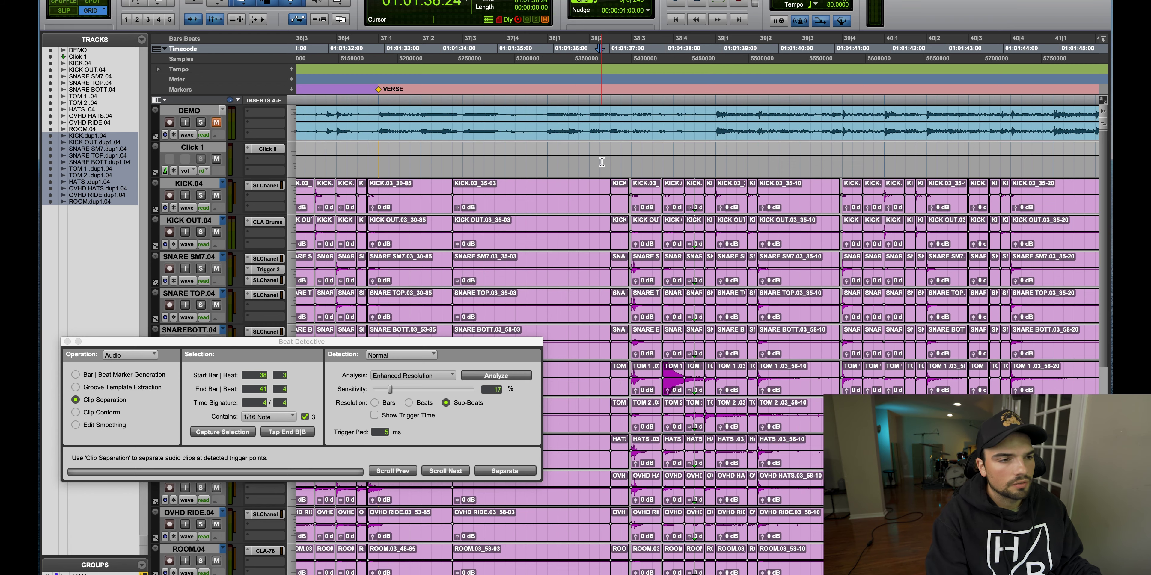
{"action": "scroll", "coordinate": [699, 260], "scroll_direction": "up", "scroll_amount": 2}
{"action": "key", "text": "space"}
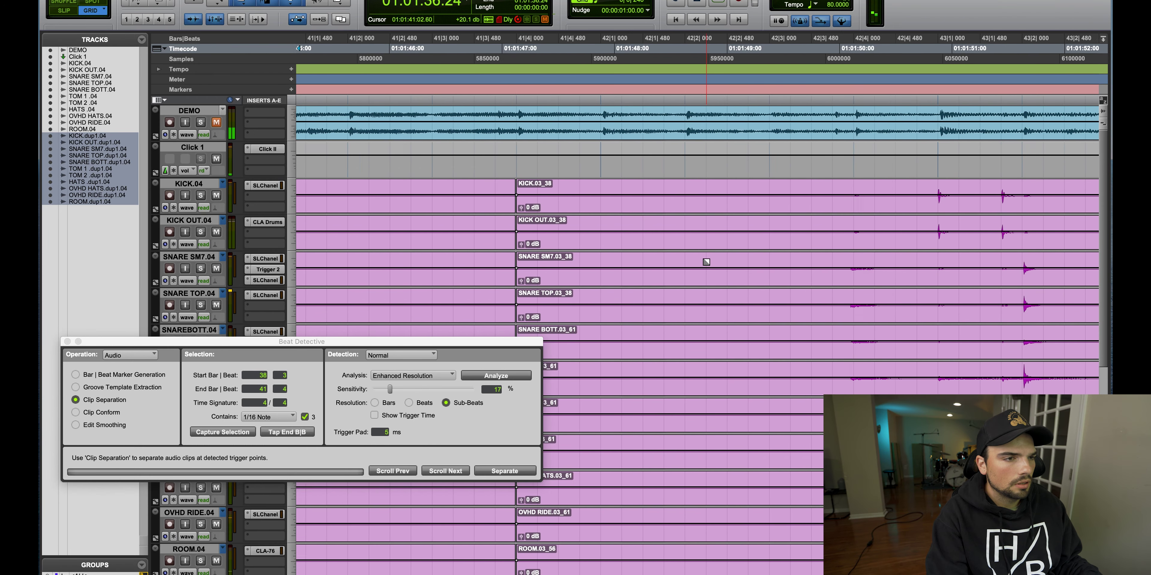
Audition the lead-in to bar 43 and split the clips on all drum tracks at 01:01:50:20
{"action": "left_click", "coordinate": [613, 173]}
{"action": "key", "text": "space"}
{"action": "left_click", "coordinate": [515, 169]}
{"action": "key", "text": "space"}
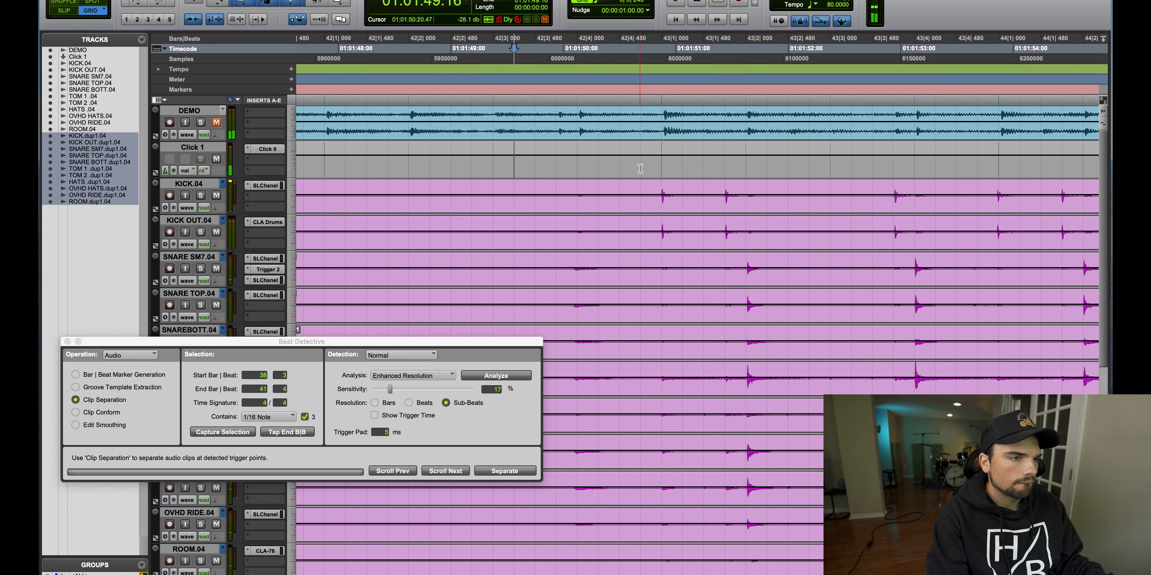
{"action": "key", "text": "space"}
{"action": "key", "text": "space"}
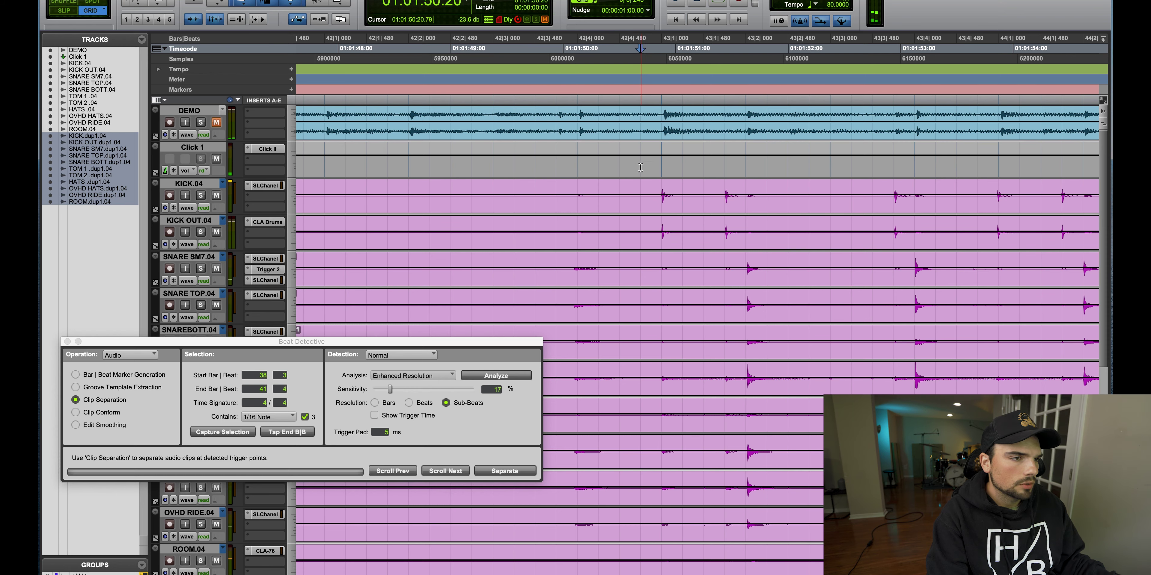
{"action": "left_click", "coordinate": [640, 188]}
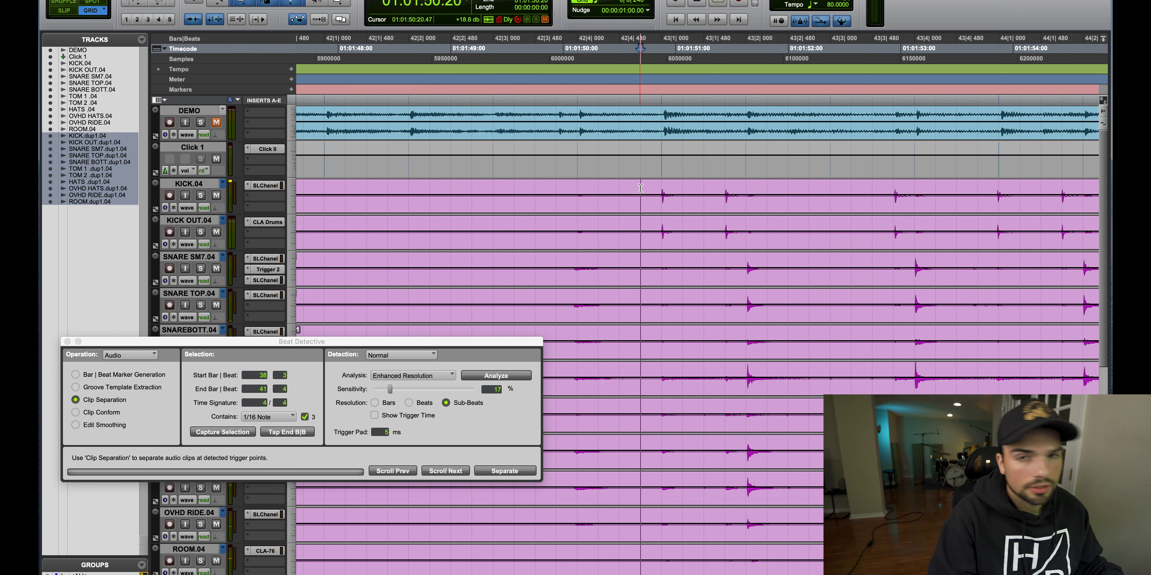
{"action": "key", "text": "b"}
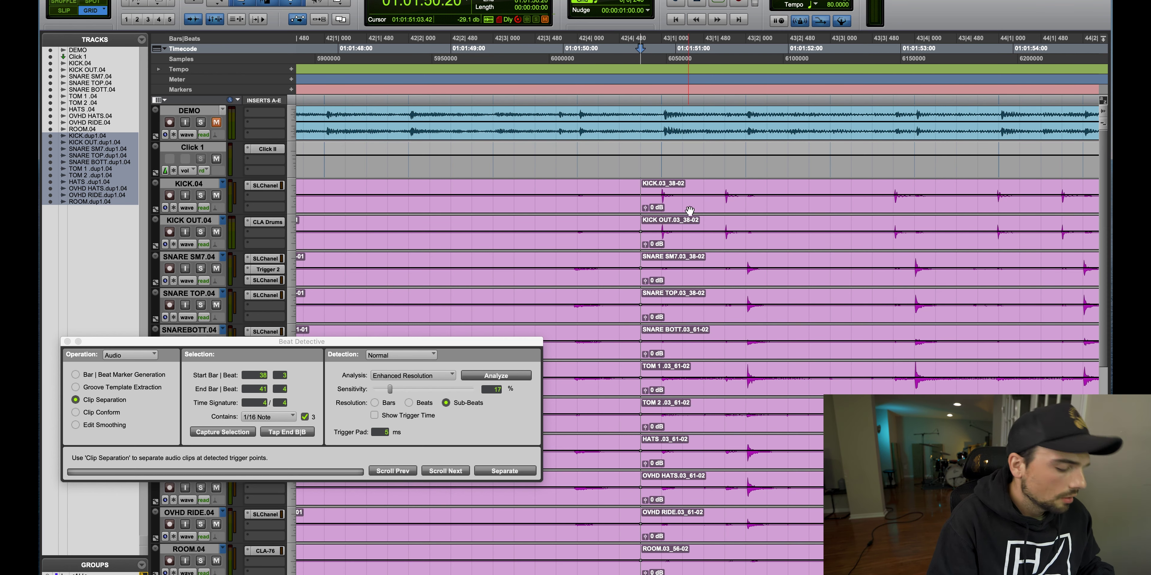
Select the verse drum clips from 43|1 to 53|1, before the CHORUS marker, and analyze them in Beat Detective
{"action": "key", "text": "r"}
{"action": "key", "text": "r"}
{"action": "key", "text": "r"}
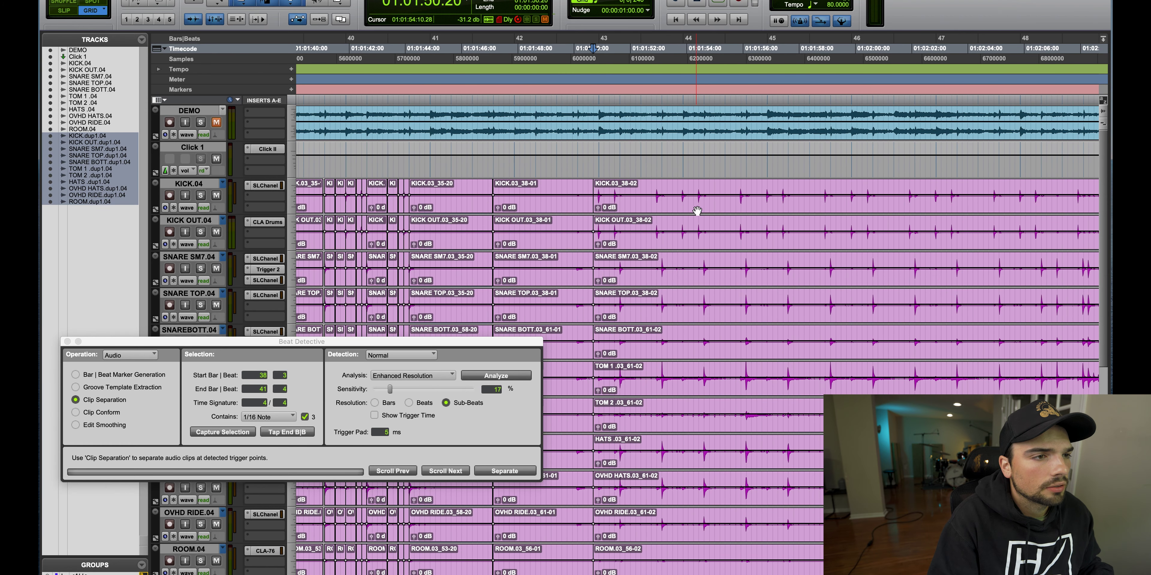
{"action": "left_click", "coordinate": [702, 211]}
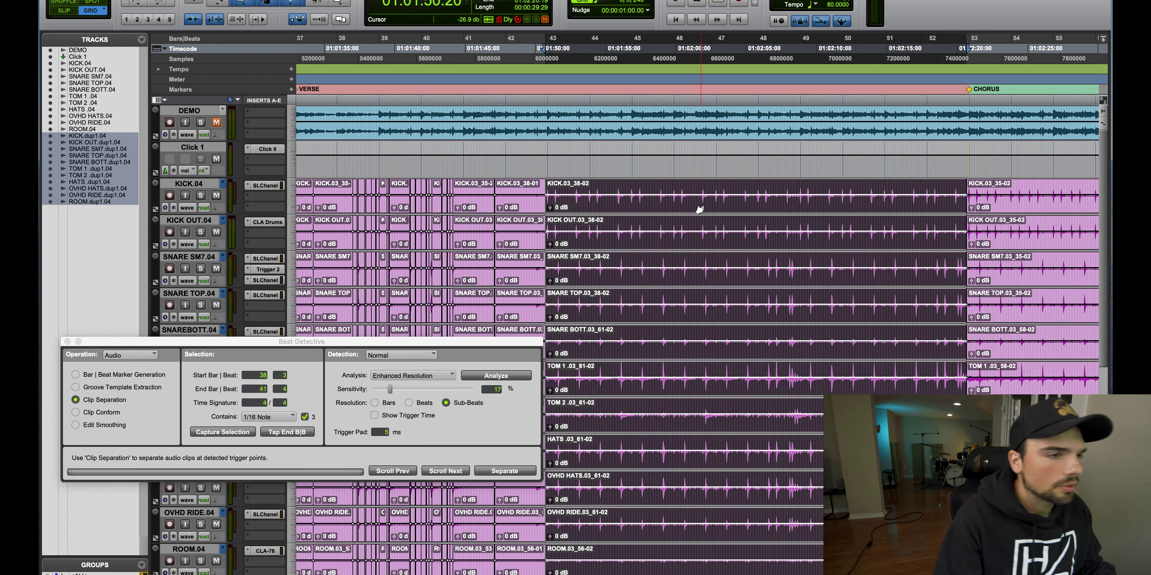
{"action": "left_click", "coordinate": [496, 375]}
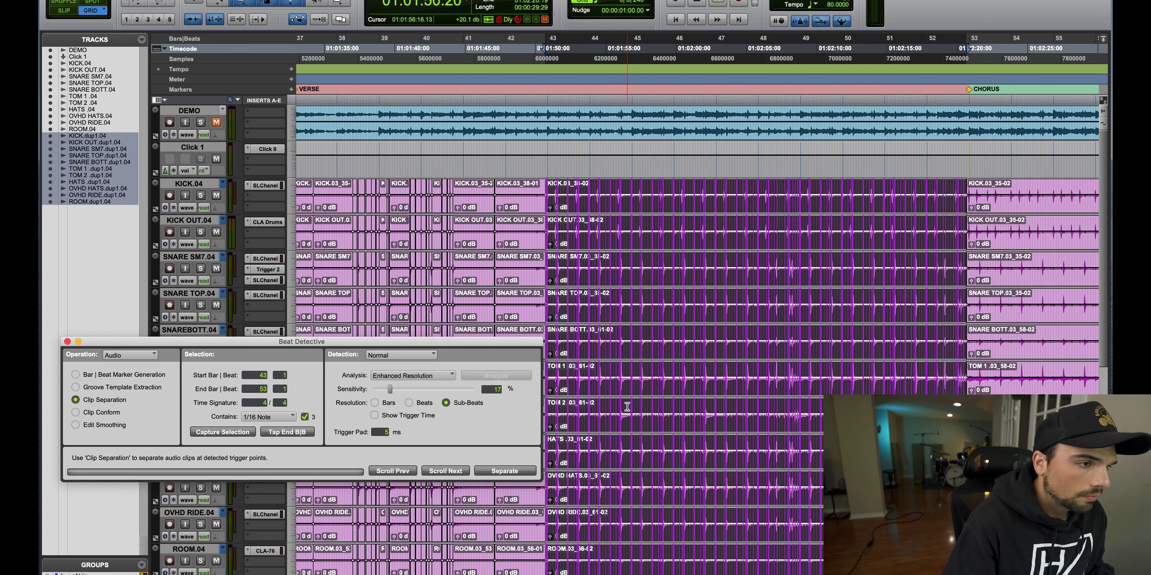
Set the sensitivity to 16%, separate the verse drum clips at the triggers, and play them up to the CHORUS marker
{"action": "key", "text": "space"}
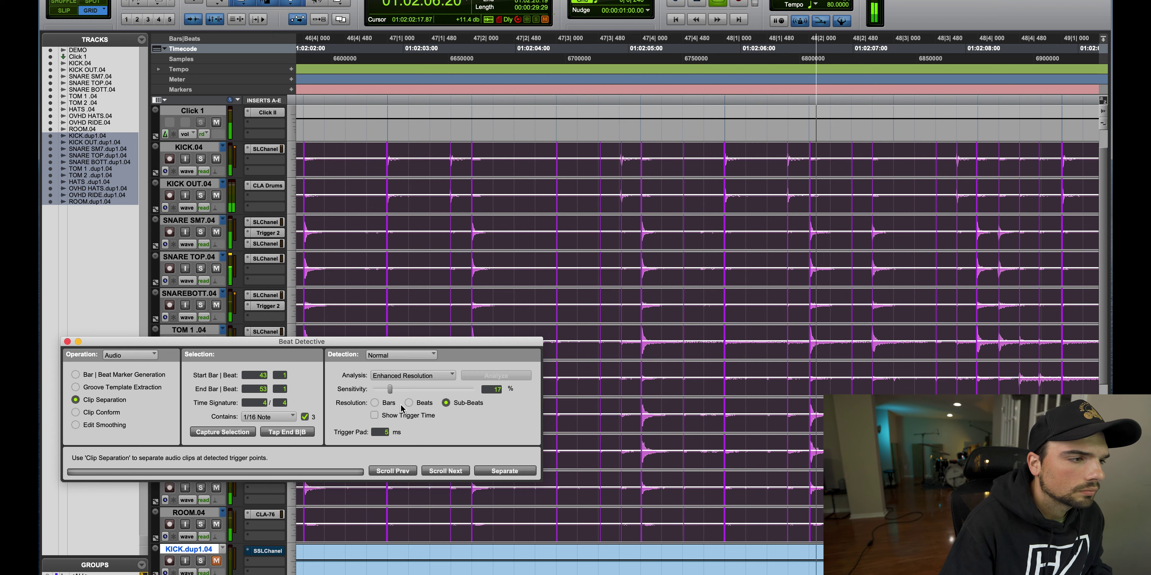
{"action": "left_click_drag", "start_coordinate": [392, 394], "coordinate": [391, 394]}
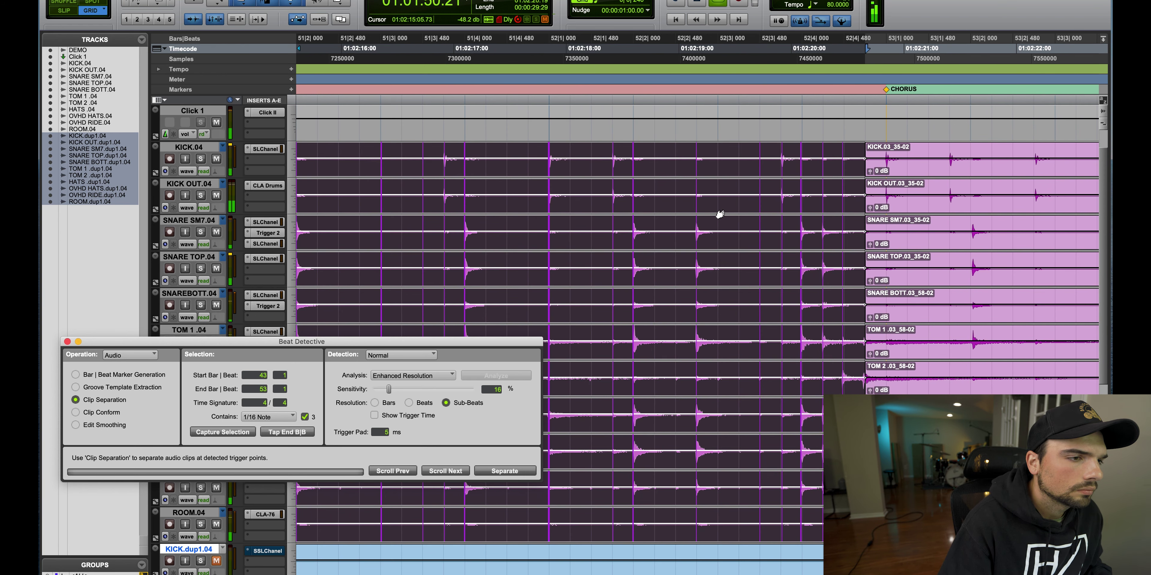
{"action": "left_click", "coordinate": [503, 471]}
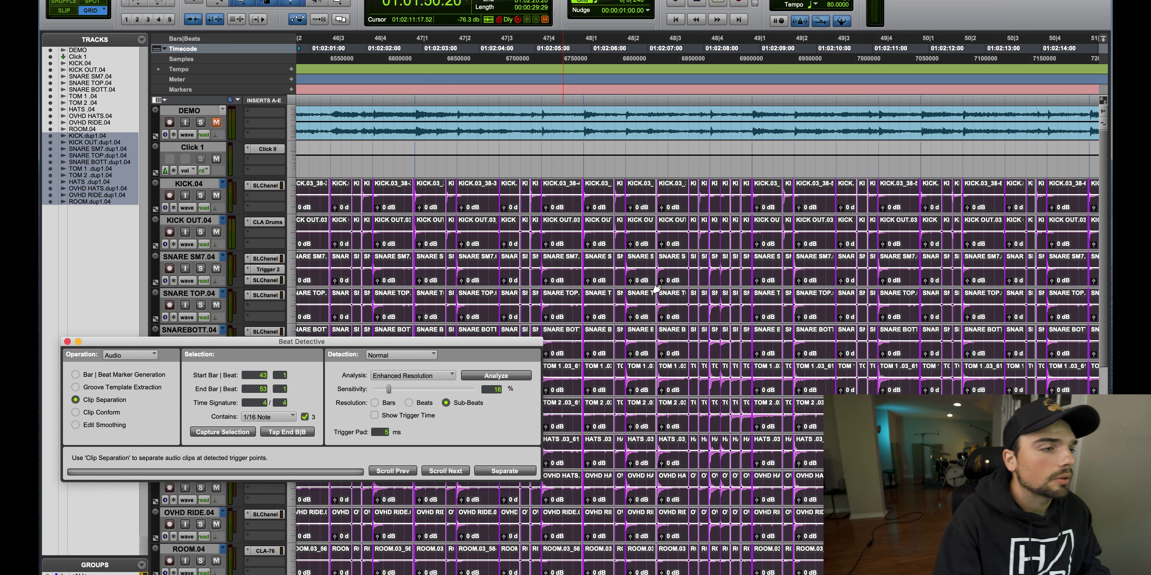
{"action": "key", "text": "space"}
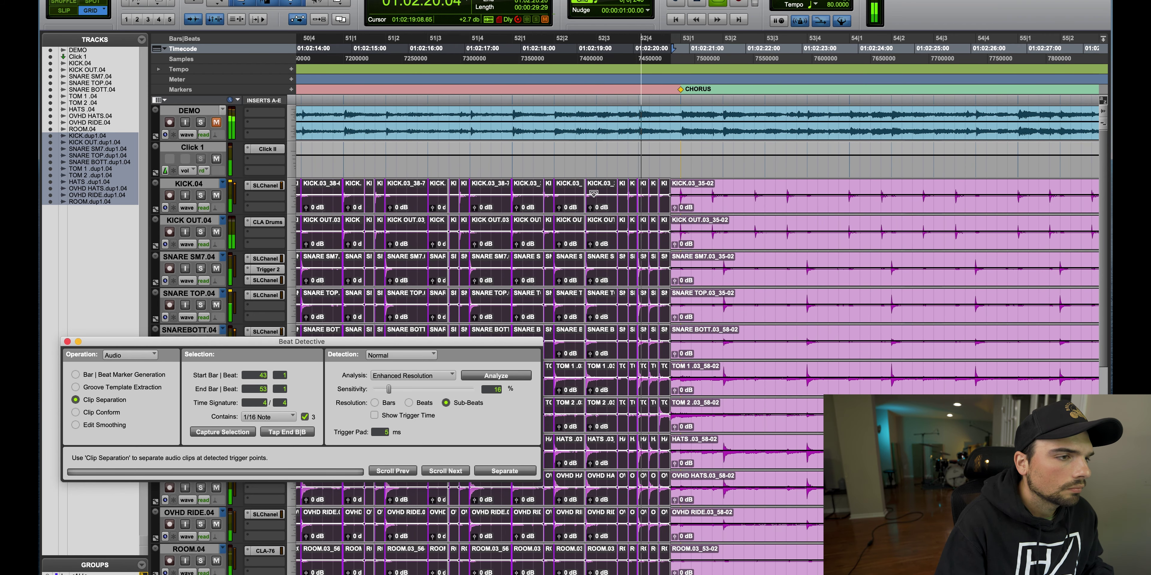
Select the drum clips from 53|1 to 67|3, check their triggers during playback, and separate them at the detected hits
{"action": "left_click", "coordinate": [734, 210]}
{"action": "scroll", "coordinate": [732, 209], "scroll_direction": "right", "scroll_amount": 10}
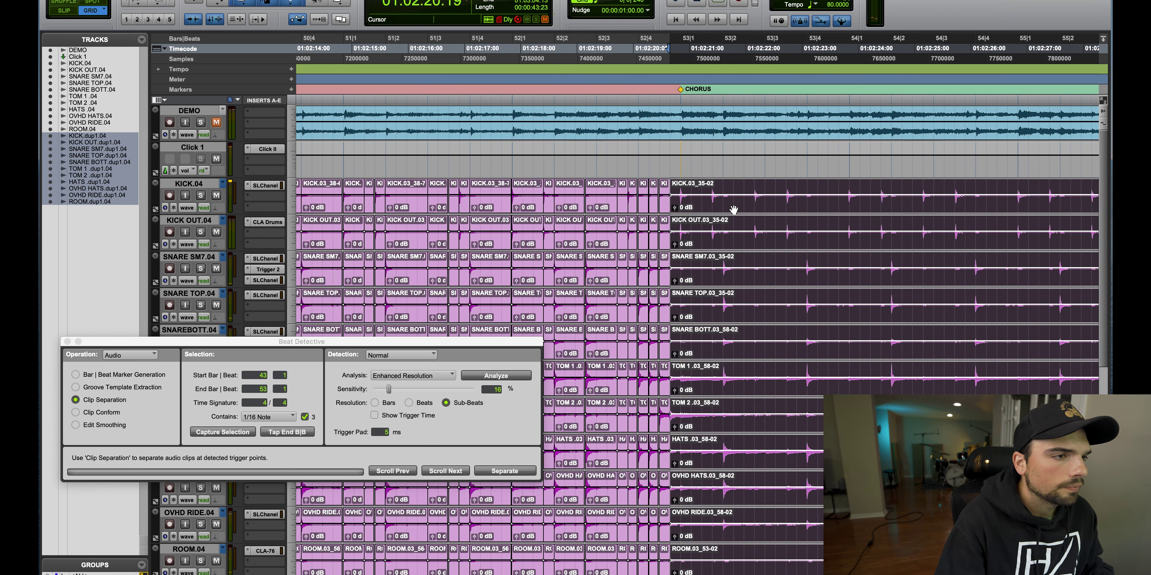
{"action": "key", "text": "space"}
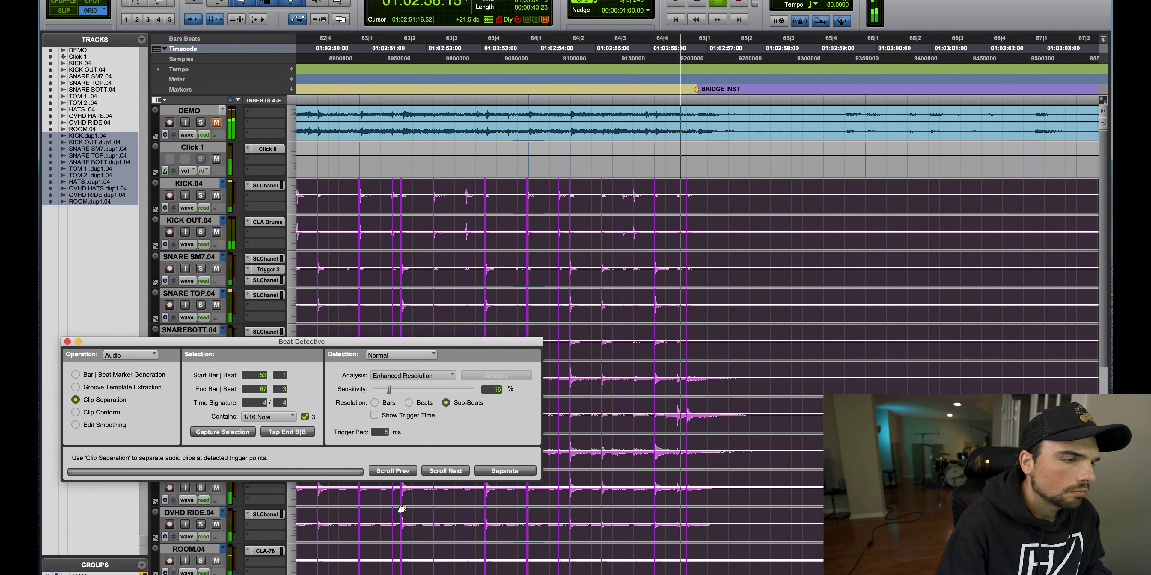
{"action": "left_click", "coordinate": [503, 471]}
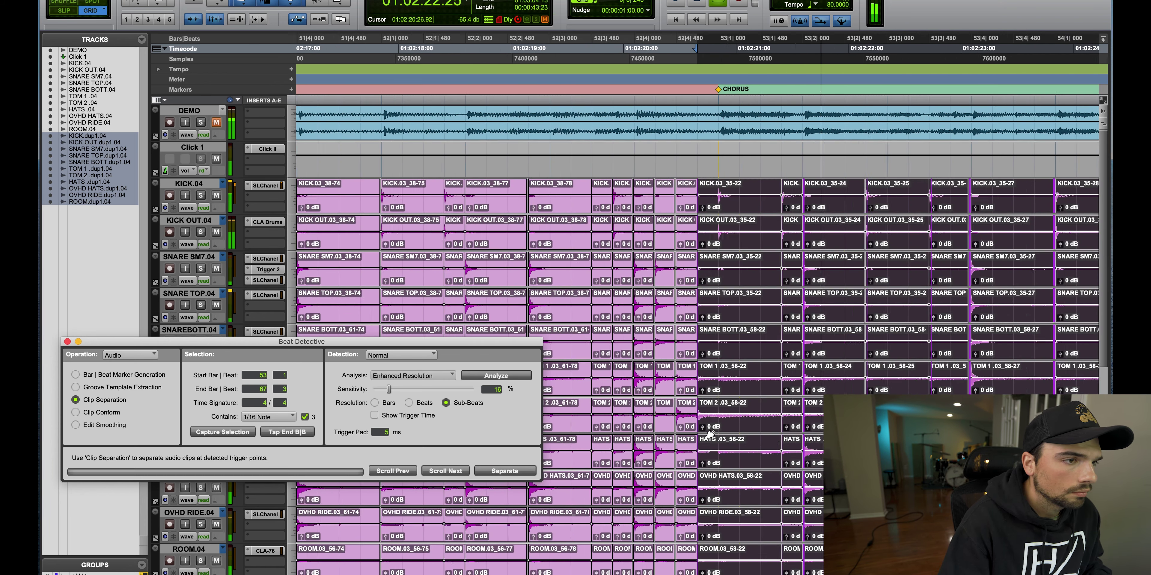
Examine the separated second-chorus drum clips close up during playback to check the cuts against the hits
{"action": "key", "text": "t"}
{"action": "key", "text": "t"}
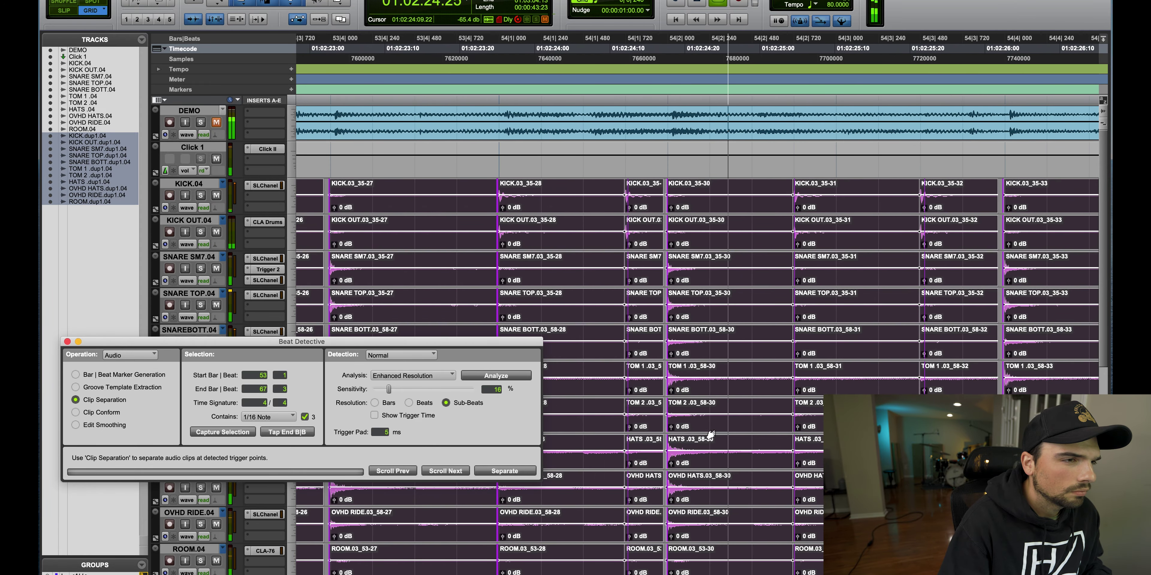
{"action": "key", "text": "r"}
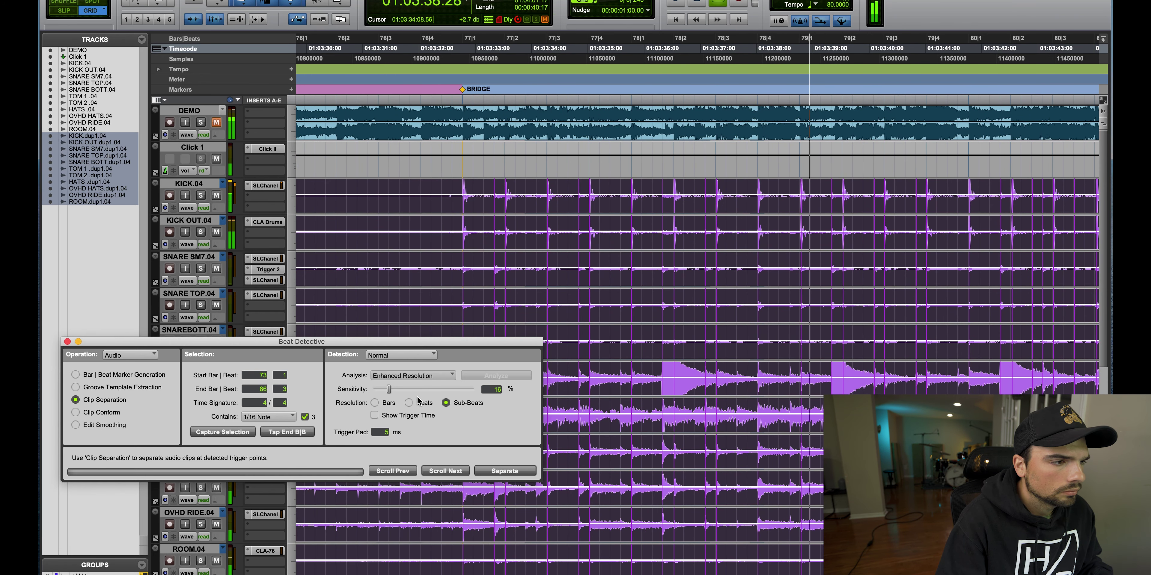
Raise the detection sensitivity to 23% while checking the bridge drum triggers during playback, and separate the clips at the triggers
{"action": "left_click_drag", "start_coordinate": [389, 392], "coordinate": [392, 392]}
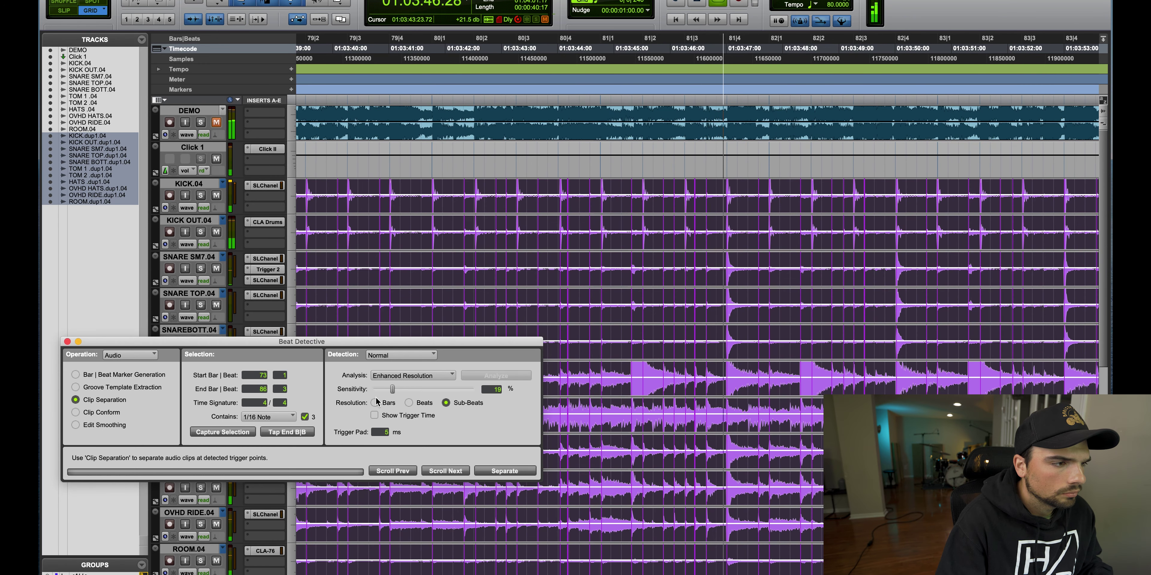
{"action": "left_click_drag", "start_coordinate": [390, 392], "coordinate": [395, 391]}
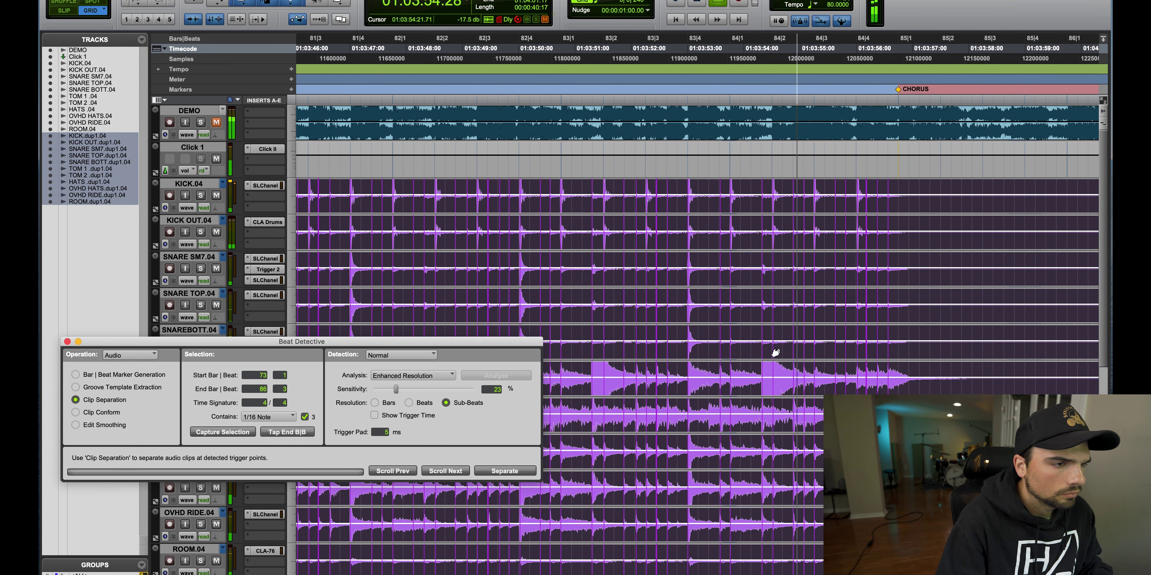
{"action": "left_click", "coordinate": [504, 471]}
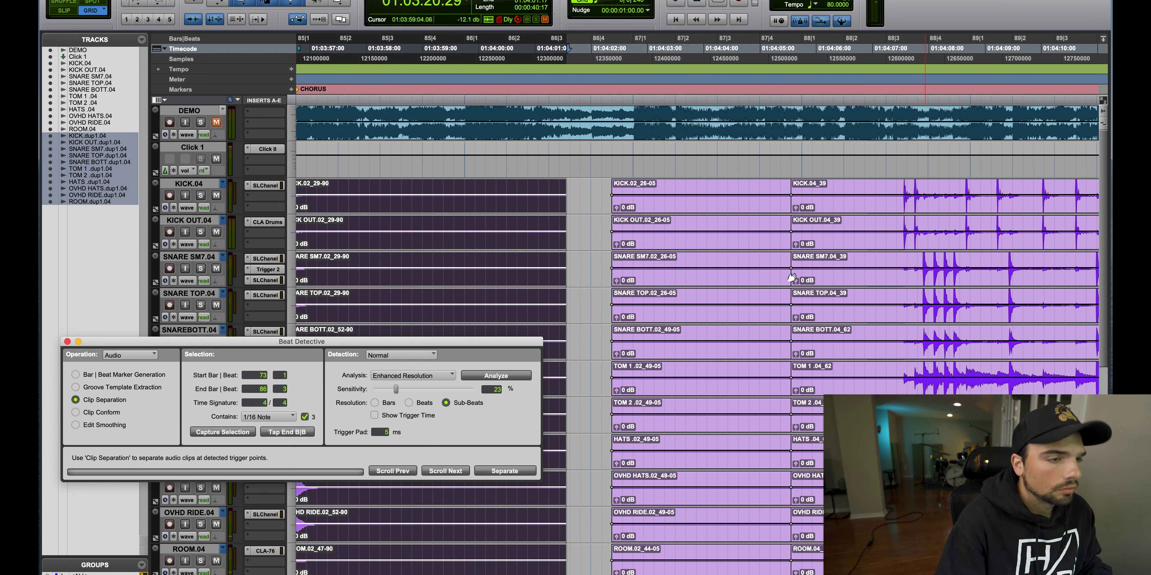
Select the drum clips from 88|1 to 99|1, analyze them at 23% sensitivity, and separate them at the detected hits
{"action": "key", "text": "super+bracketright"}
{"action": "double_click", "coordinate": [773, 249]}
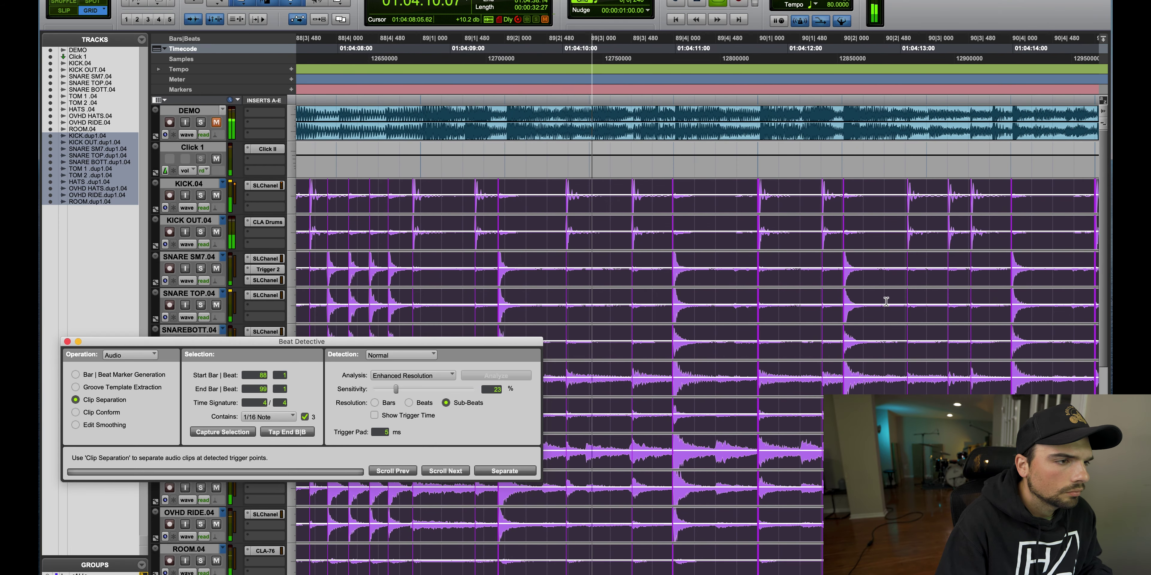
{"action": "key", "text": "super+bracketleft"}
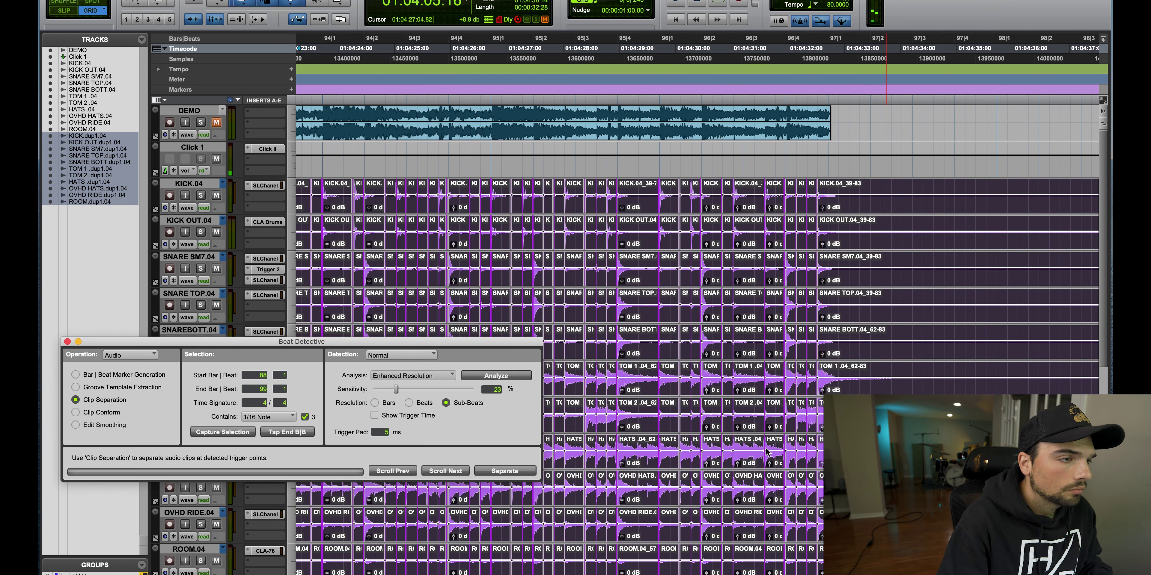
Extend the start of the drum clips at 89|1 back to the preceding clips to close the gap, and play across the edit
{"action": "key", "text": "space"}
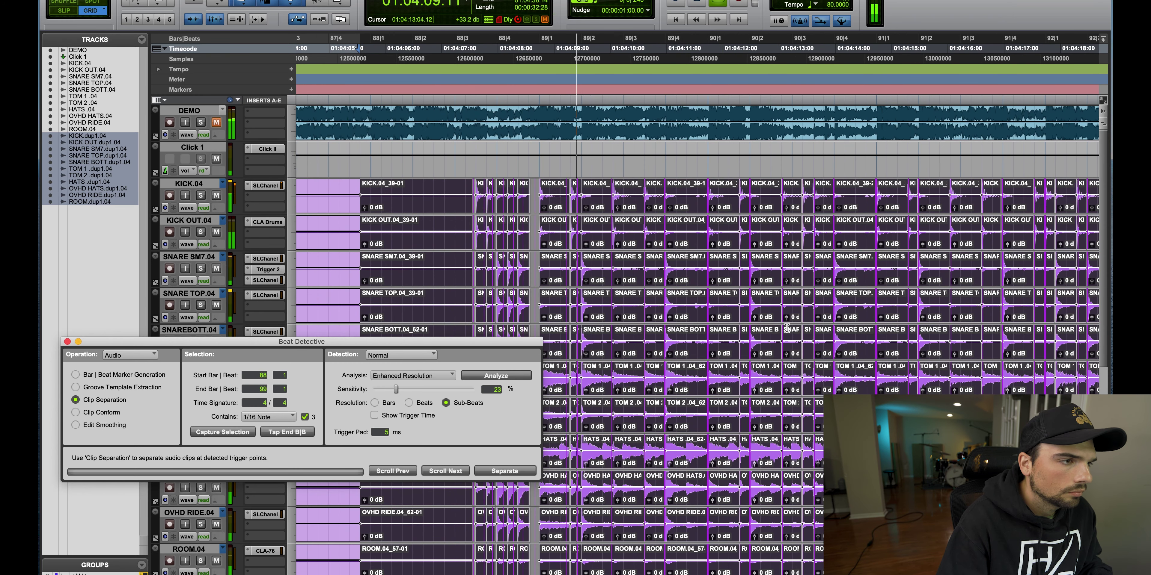
{"action": "key", "text": "space"}
{"action": "key", "text": "super+bracketright"}
{"action": "key", "text": "super+bracketright"}
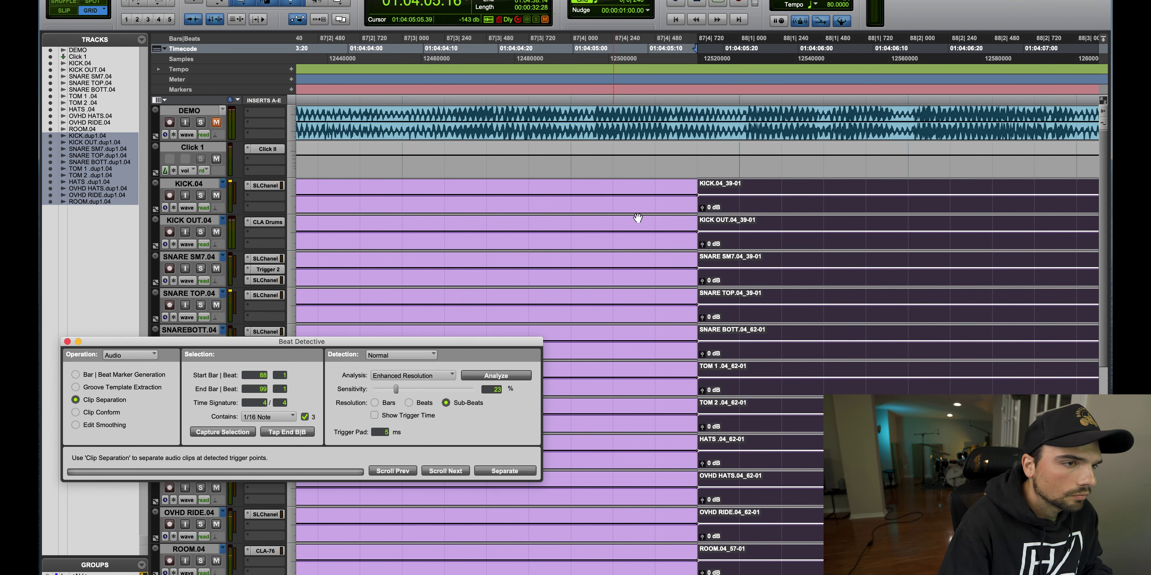
{"action": "scroll", "coordinate": [636, 217], "scroll_direction": "right", "scroll_amount": 10}
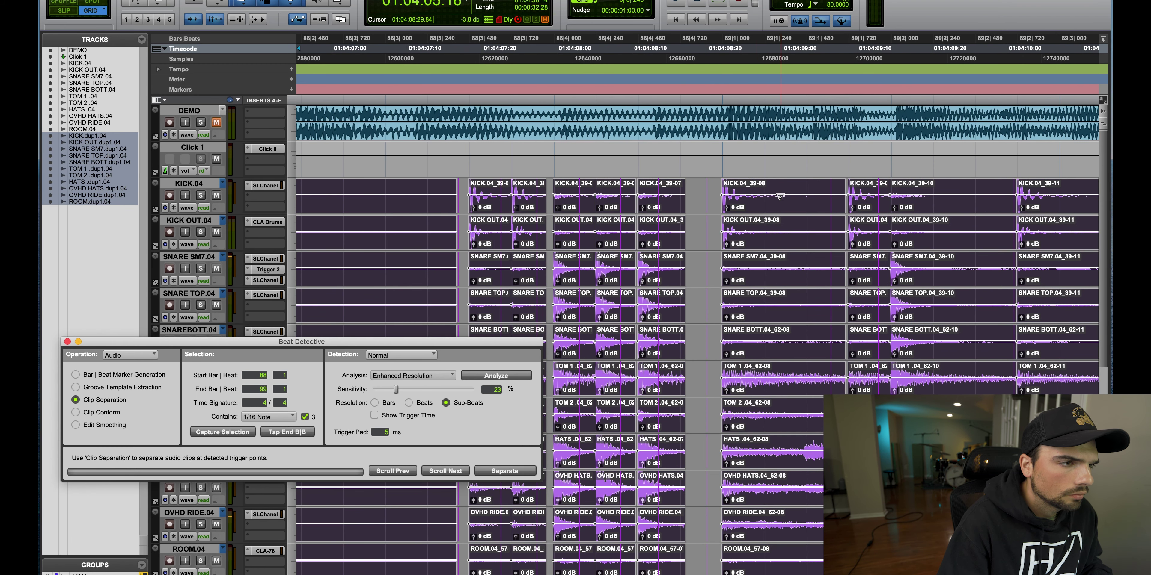
{"action": "left_click", "coordinate": [725, 203]}
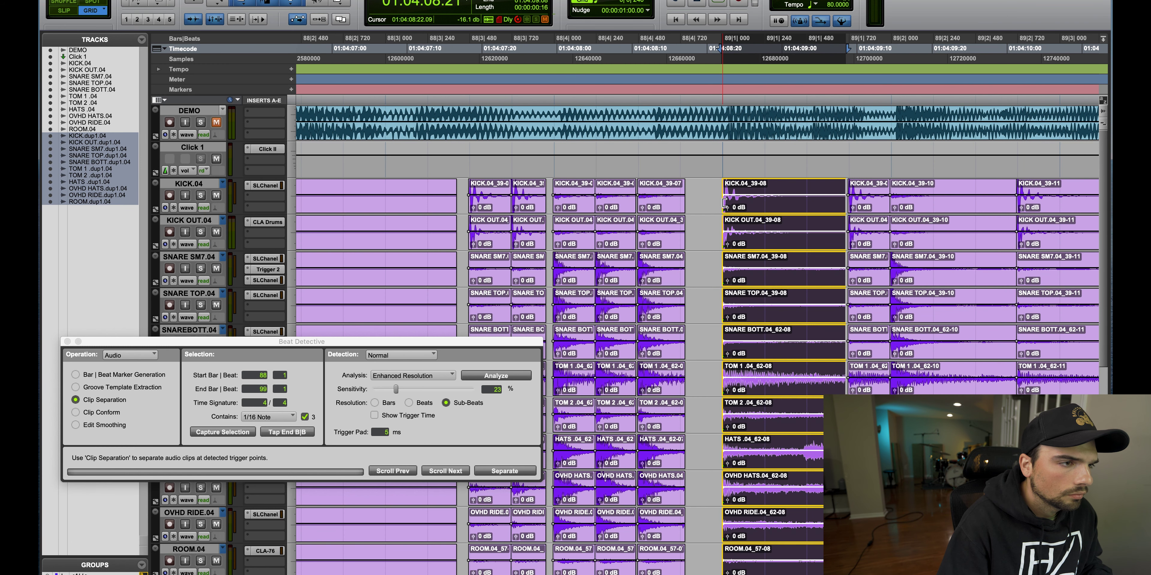
{"action": "left_click_drag", "start_coordinate": [708, 205], "coordinate": [700, 205]}
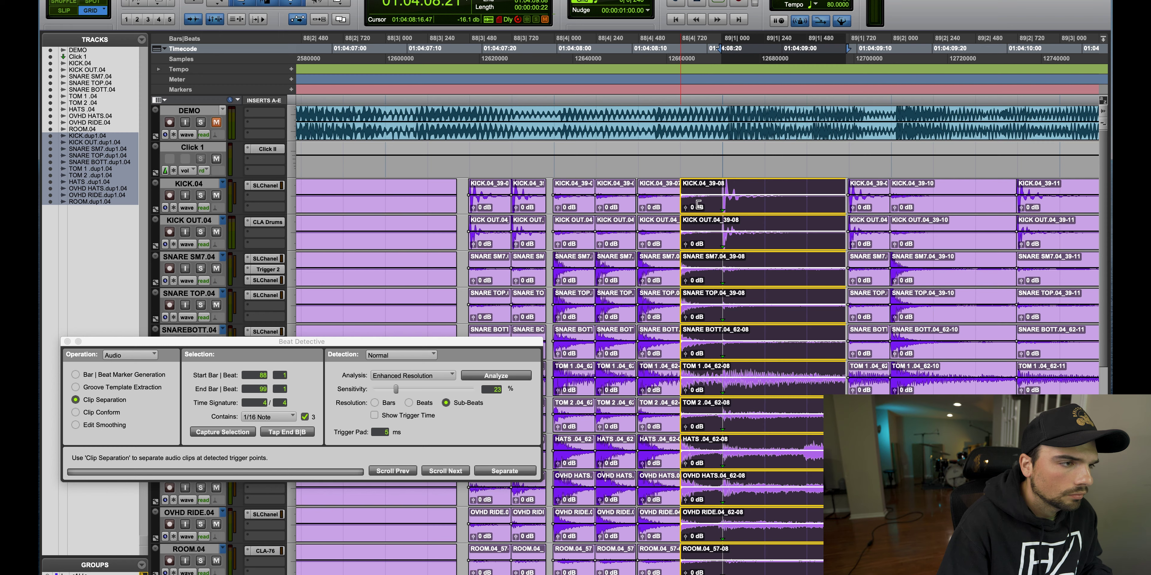
{"action": "left_click", "coordinate": [459, 170]}
{"action": "key", "text": "space"}
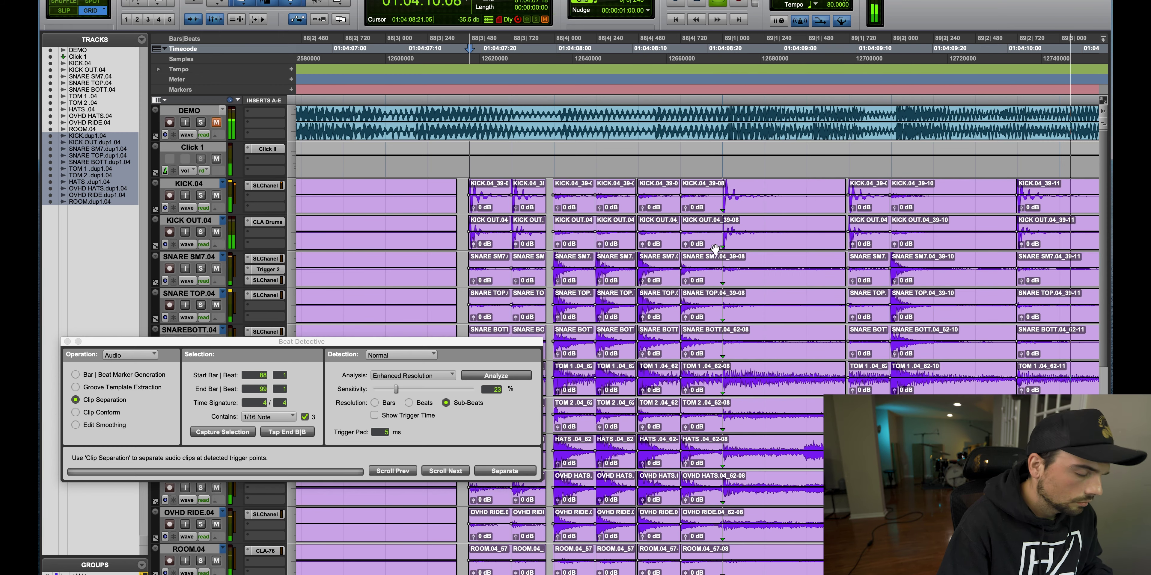
Capture all drum clips from 1|1 to 99|1 and smooth their edits with Fill And Crossfade at a 10 ms crossfade length
{"action": "scroll", "coordinate": [710, 245], "scroll_direction": "down", "scroll_amount": 2}
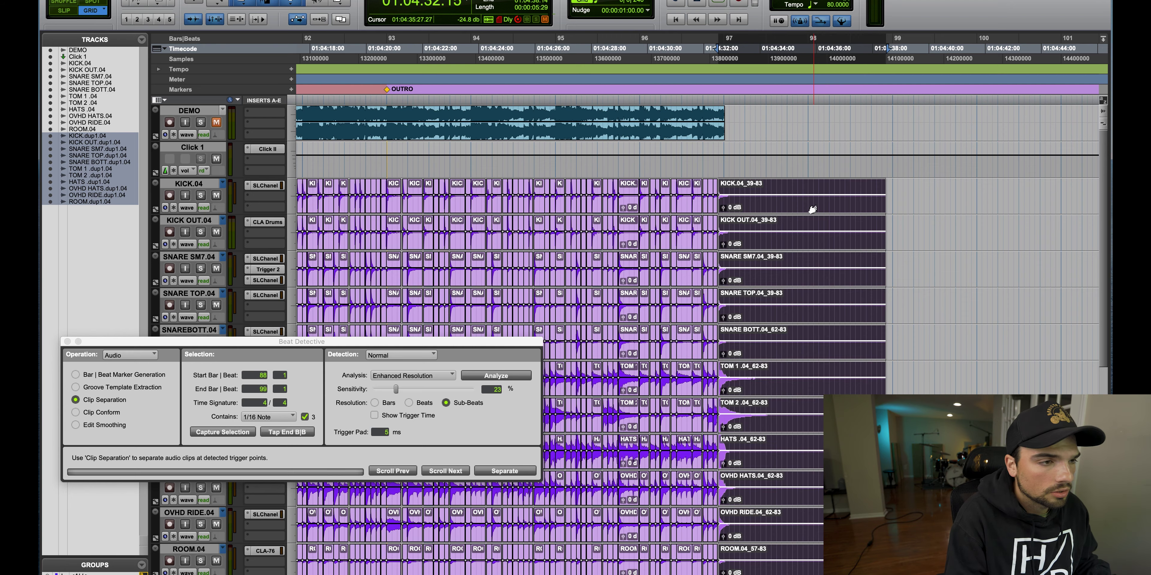
{"action": "key", "text": "super+alt+z"}
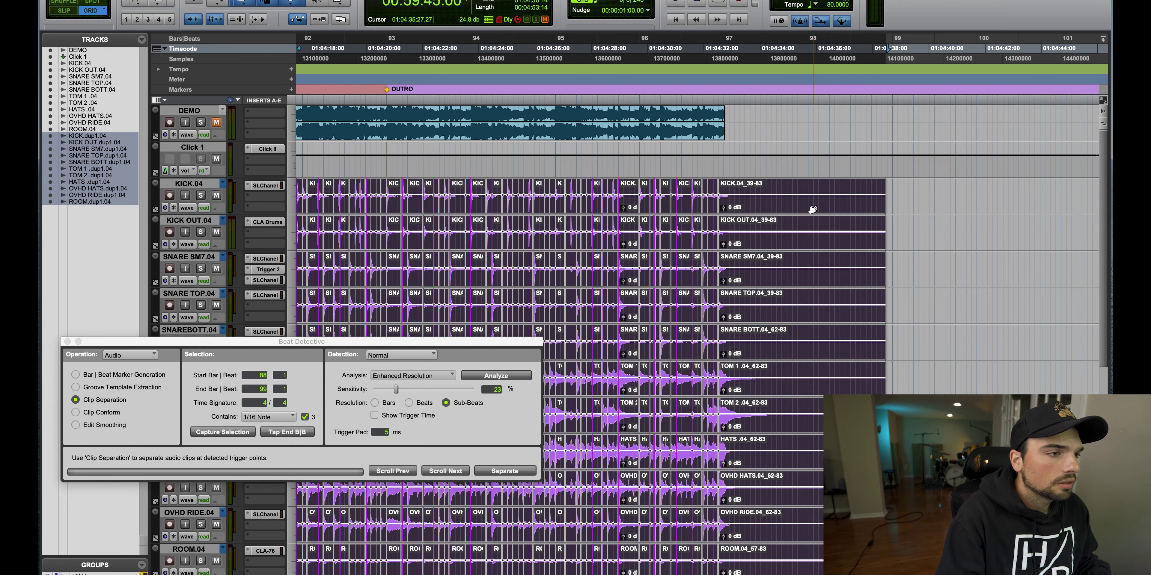
{"action": "scroll", "coordinate": [809, 217], "scroll_direction": "left", "scroll_amount": 20}
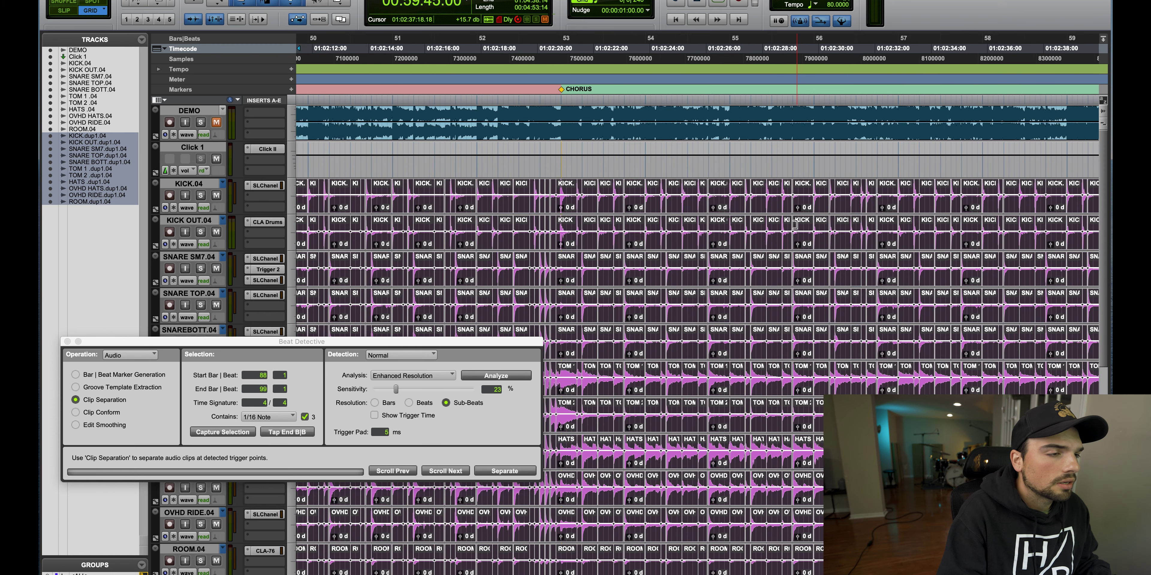
{"action": "scroll", "coordinate": [797, 225], "scroll_direction": "left", "scroll_amount": 15}
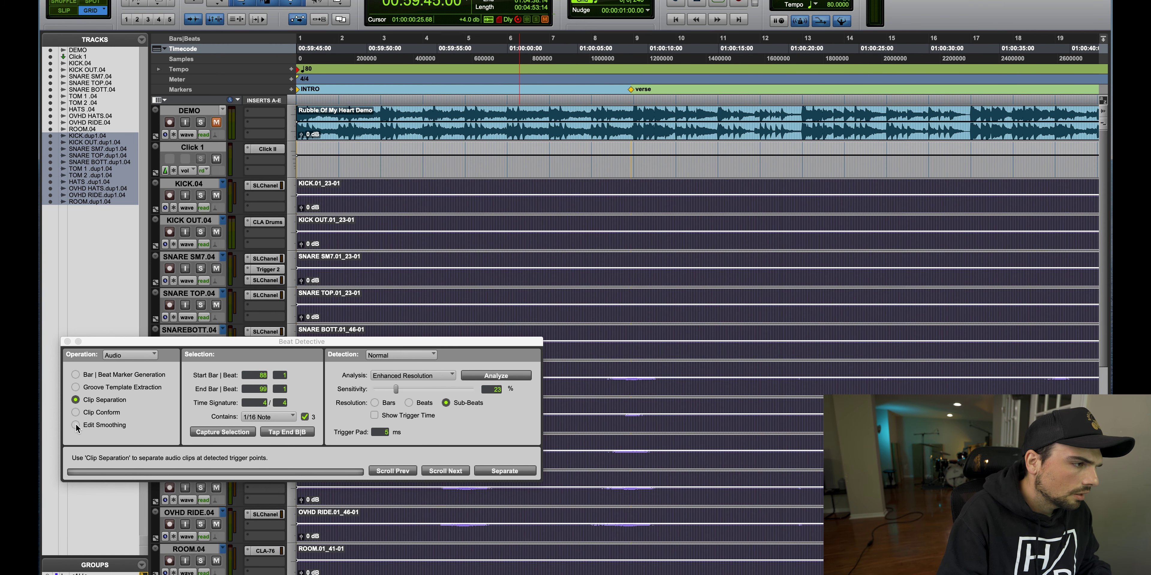
{"action": "left_click", "coordinate": [92, 424]}
{"action": "left_click", "coordinate": [224, 432]}
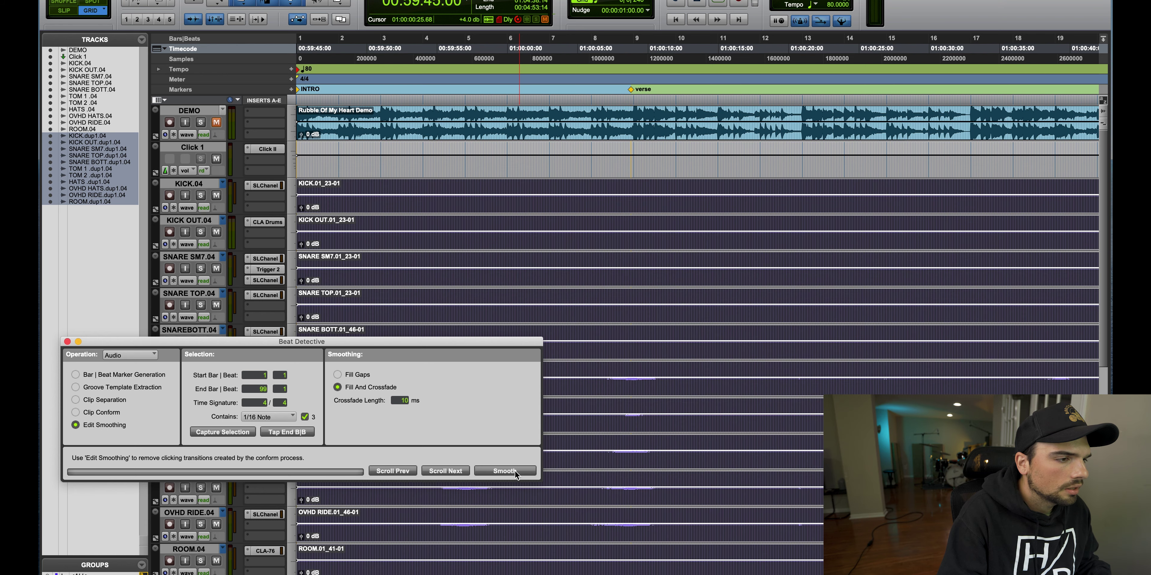
Play the edited drums from just before the first CHORUS marker to the VERSE marker and check the edits by ear
{"action": "scroll", "coordinate": [729, 322], "scroll_direction": "right", "scroll_amount": 10}
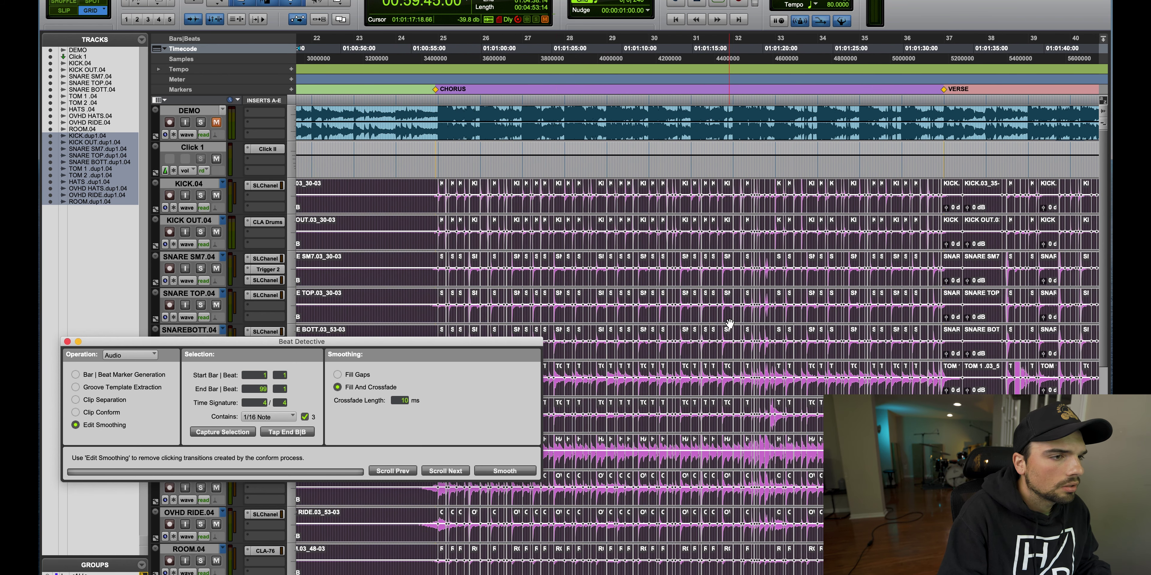
{"action": "left_click", "coordinate": [430, 163]}
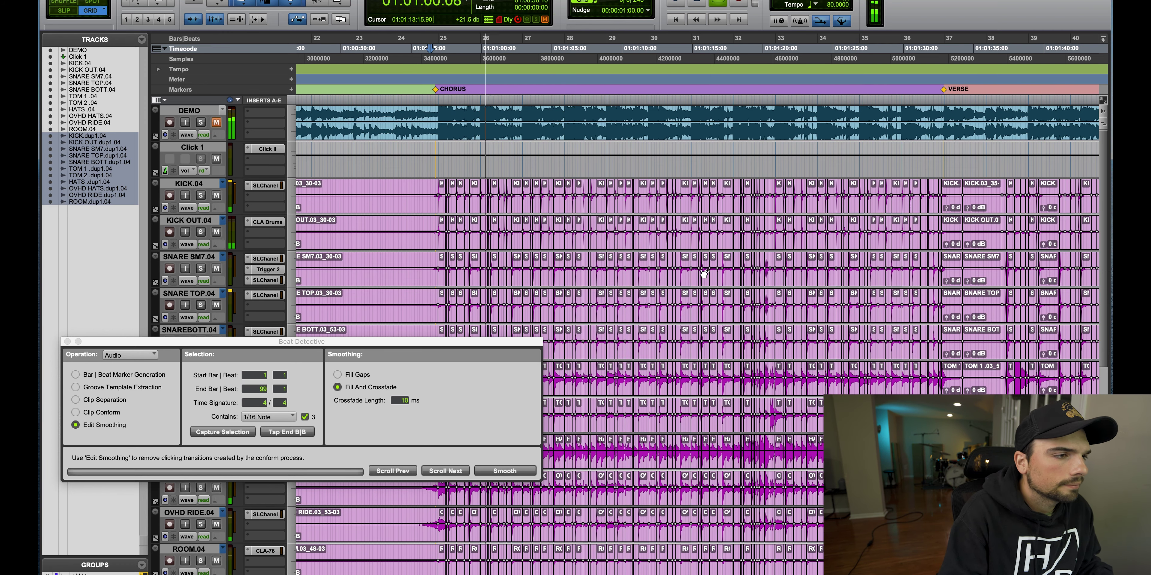
{"action": "scroll", "coordinate": [742, 274], "scroll_direction": "right", "scroll_amount": 3}
{"action": "scroll", "coordinate": [742, 274], "scroll_direction": "right", "scroll_amount": 3}
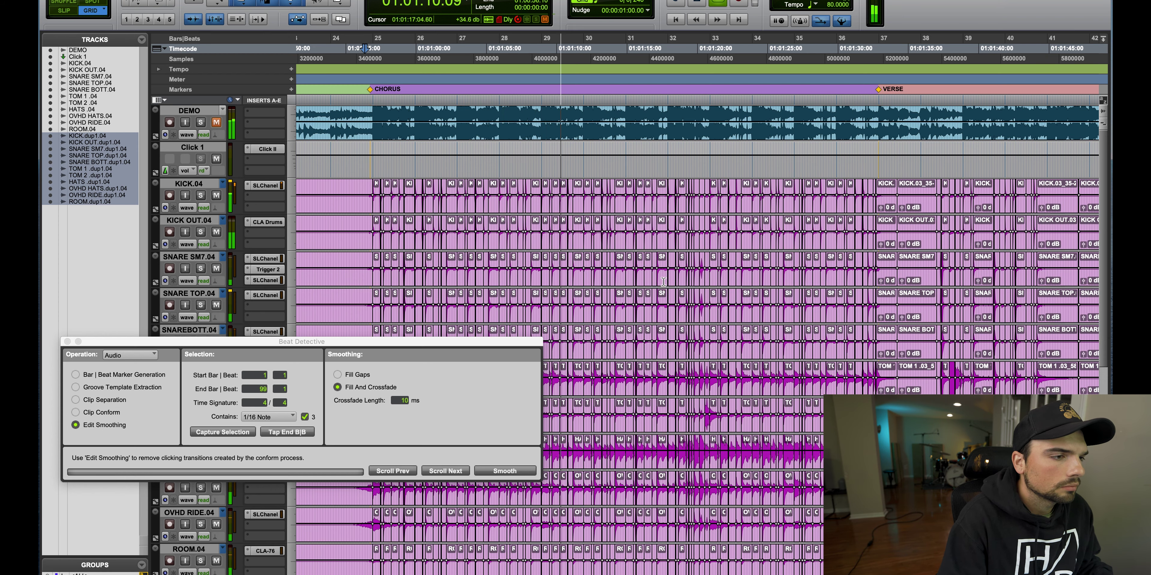
{"action": "scroll", "coordinate": [664, 283], "scroll_direction": "right", "scroll_amount": 3}
{"action": "scroll", "coordinate": [664, 283], "scroll_direction": "right", "scroll_amount": 3}
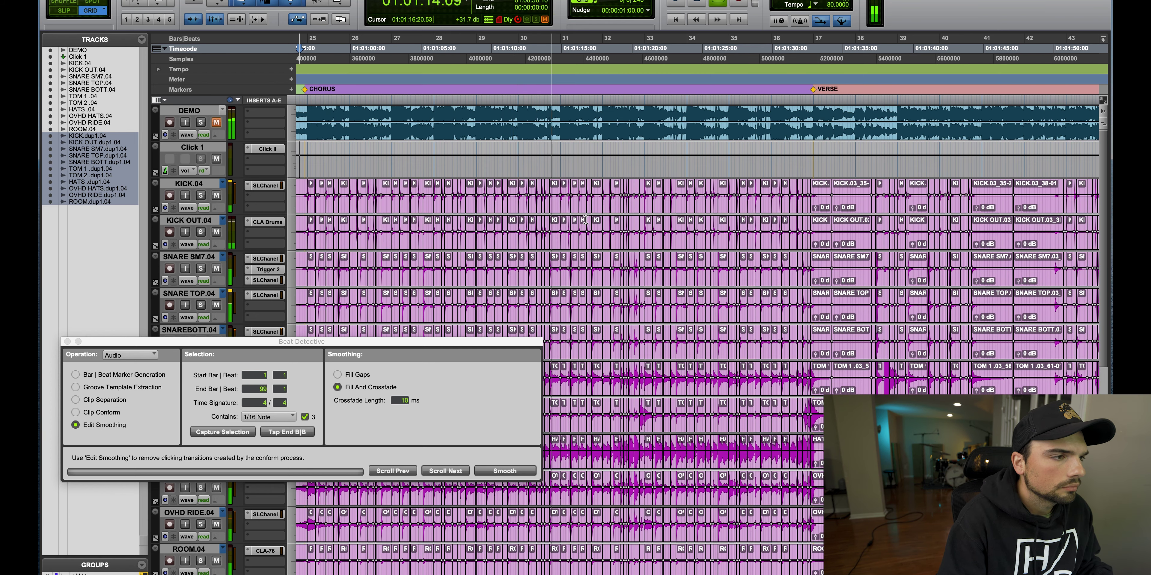
{"action": "scroll", "coordinate": [585, 220], "scroll_direction": "right", "scroll_amount": 5}
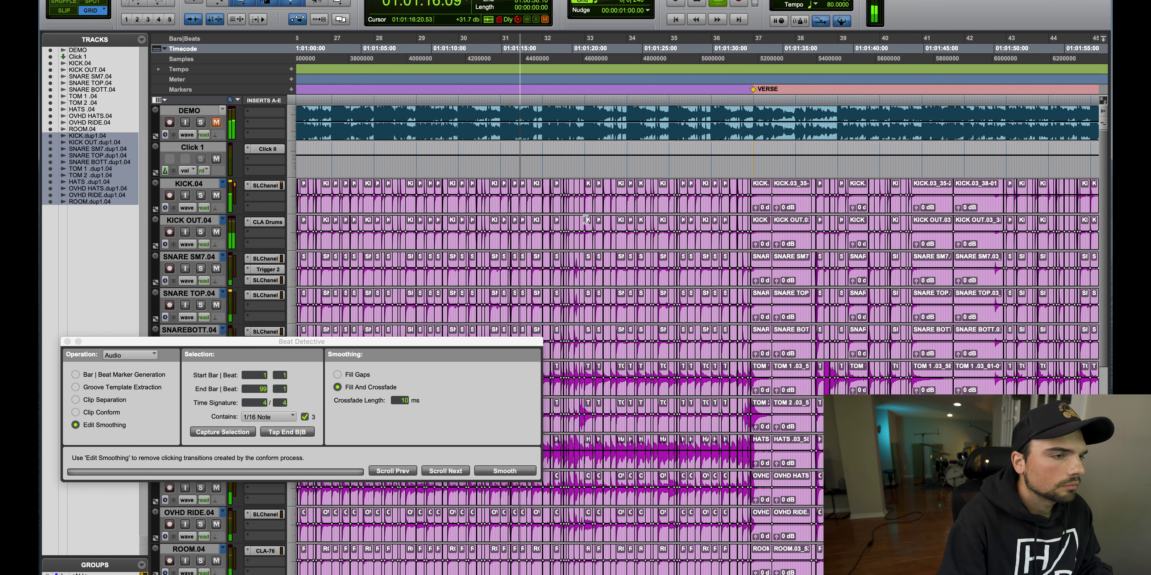
{"action": "scroll", "coordinate": [587, 219], "scroll_direction": "right", "scroll_amount": 6}
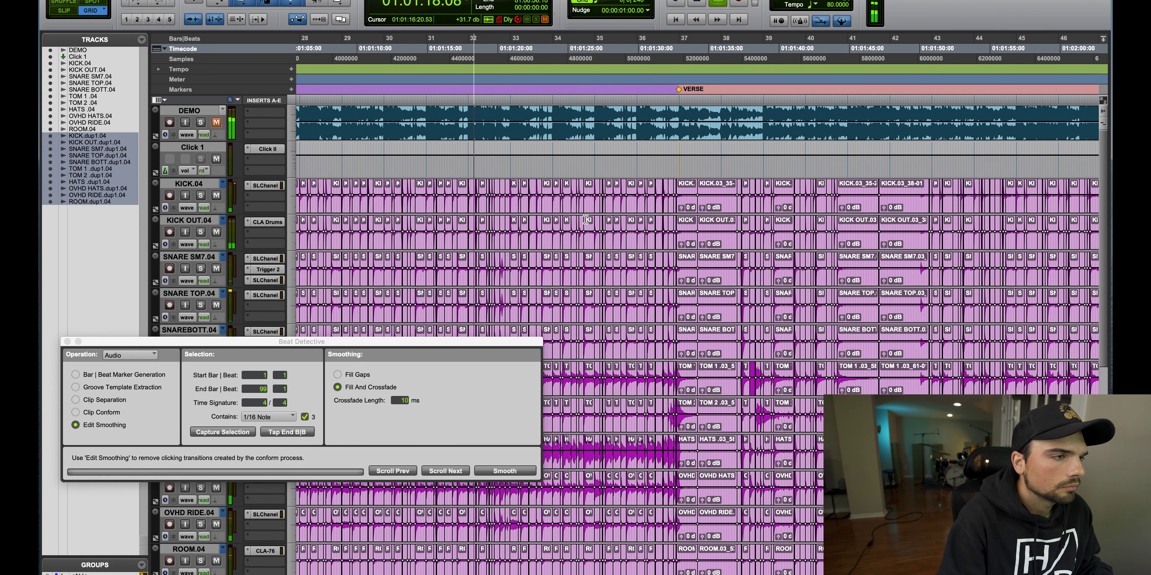
{"action": "scroll", "coordinate": [586, 219], "scroll_direction": "left", "scroll_amount": 6}
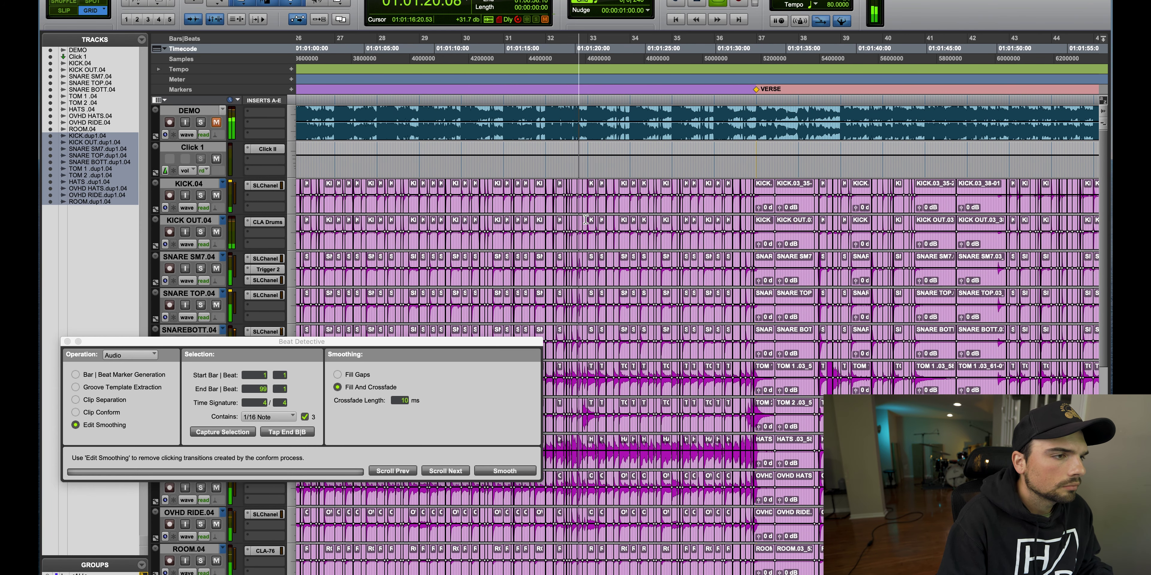
{"action": "scroll", "coordinate": [586, 219], "scroll_direction": "right", "scroll_amount": 5}
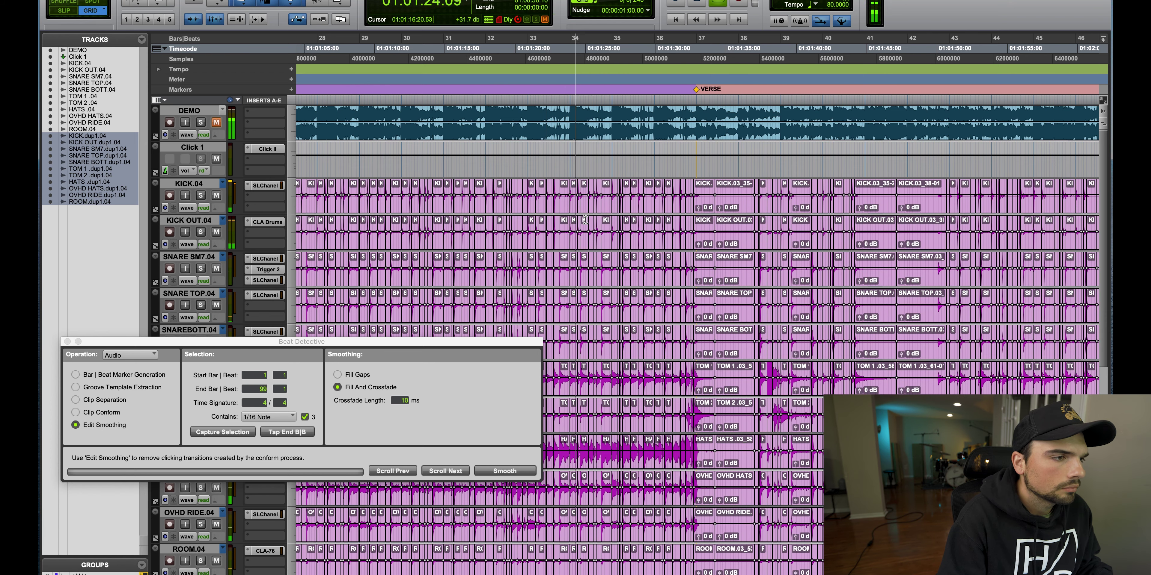
{"action": "scroll", "coordinate": [586, 220], "scroll_direction": "right", "scroll_amount": 2}
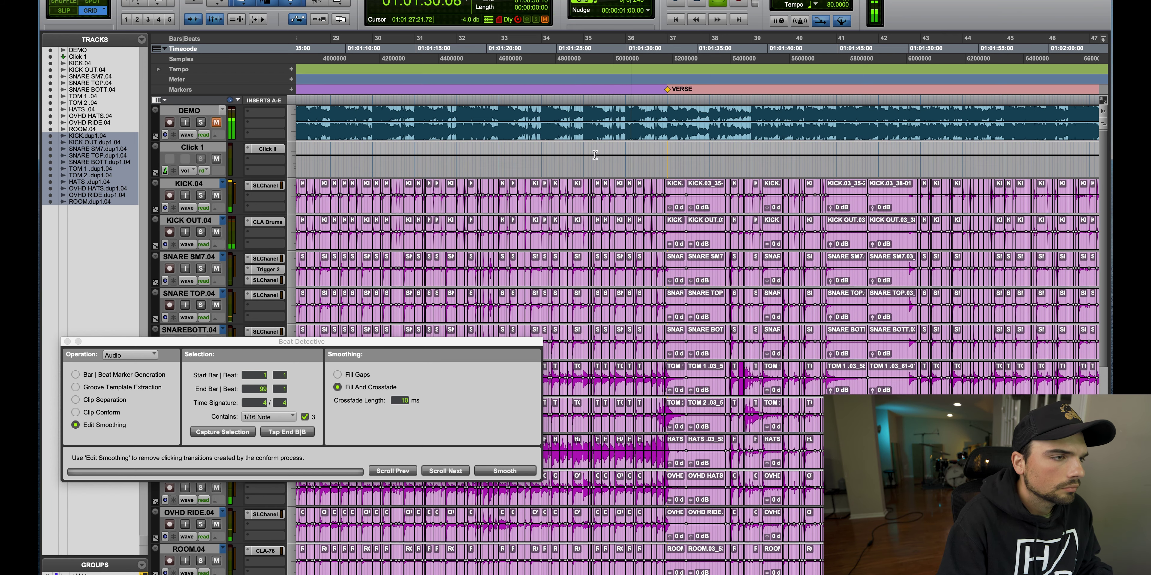
{"action": "scroll", "coordinate": [586, 171], "scroll_direction": "right", "scroll_amount": 4}
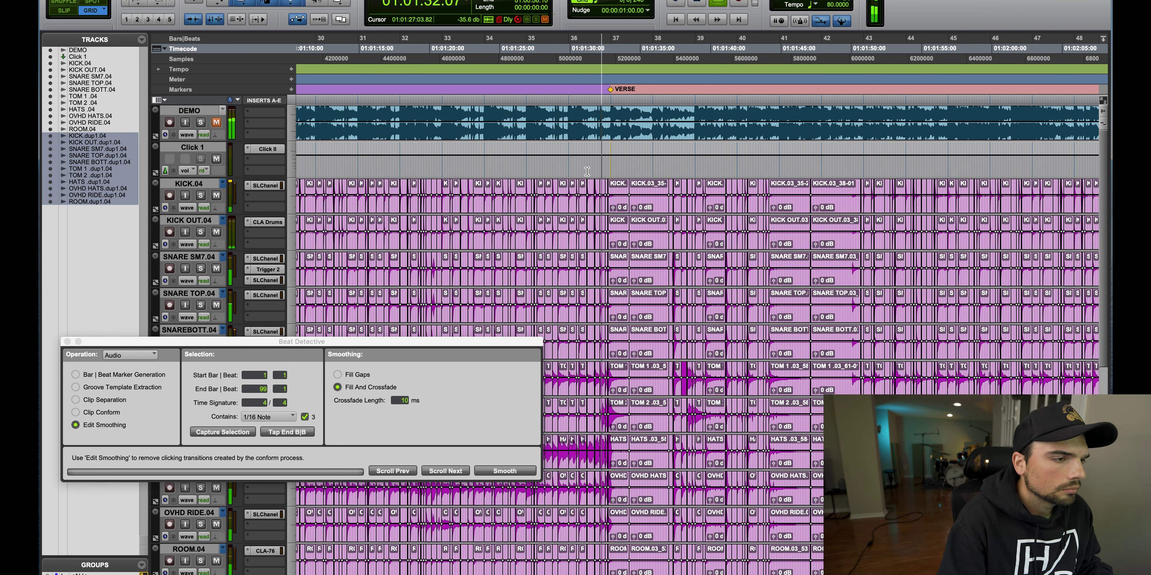
Check the edited drums by playback from the VERSE marker through to the outro's last hits, and stop playback
{"action": "scroll", "coordinate": [586, 171], "scroll_direction": "right", "scroll_amount": 6}
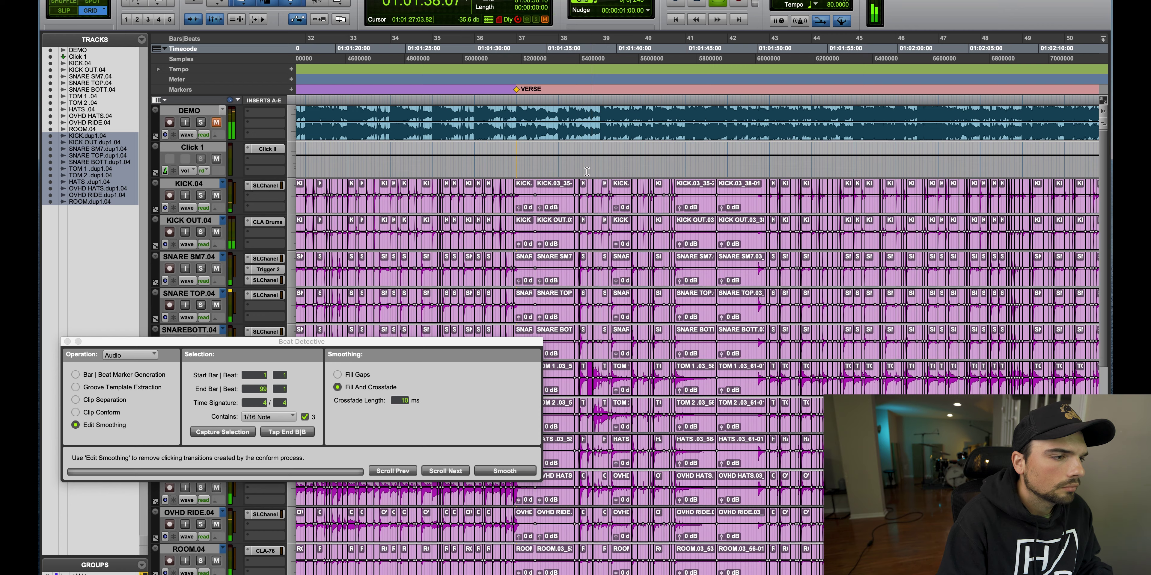
{"action": "scroll", "coordinate": [586, 171], "scroll_direction": "right", "scroll_amount": 6}
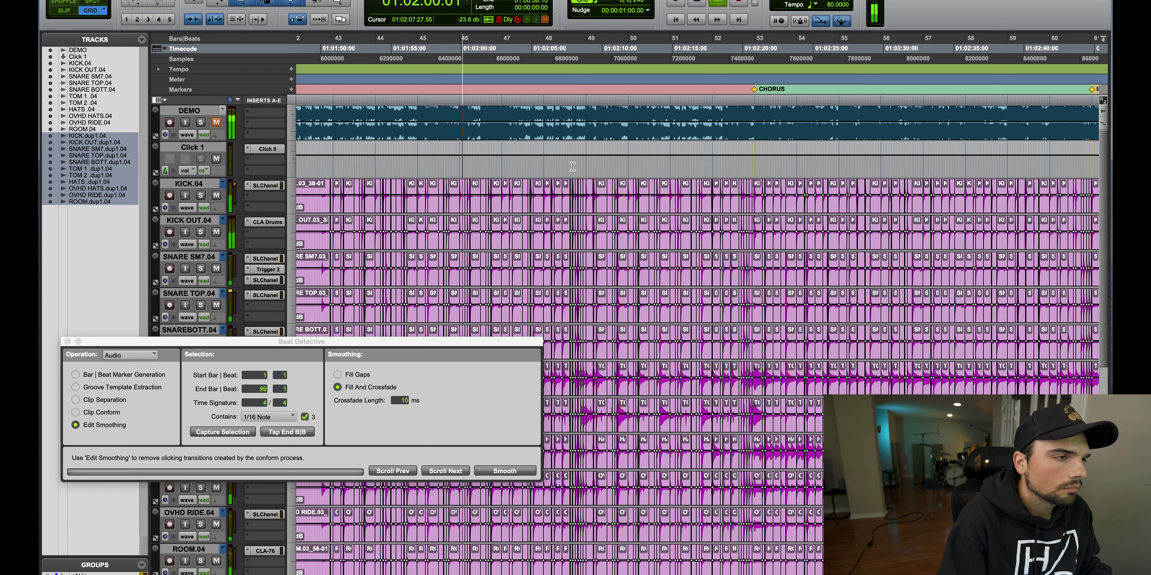
{"action": "key", "text": "super+bracketright"}
{"action": "key", "text": "super+bracketright"}
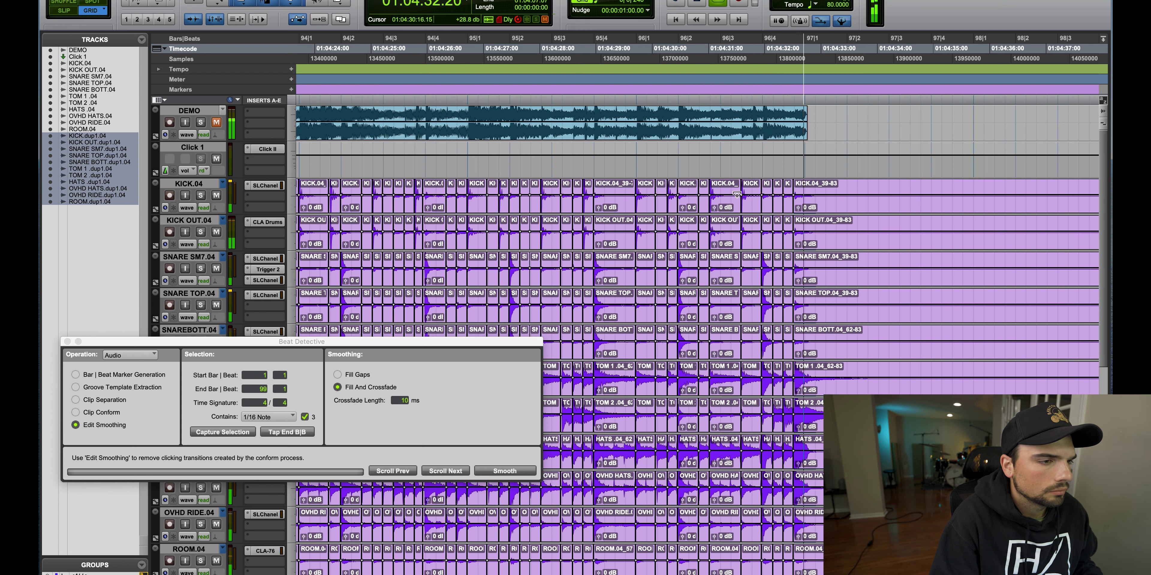
{"action": "key", "text": "space"}
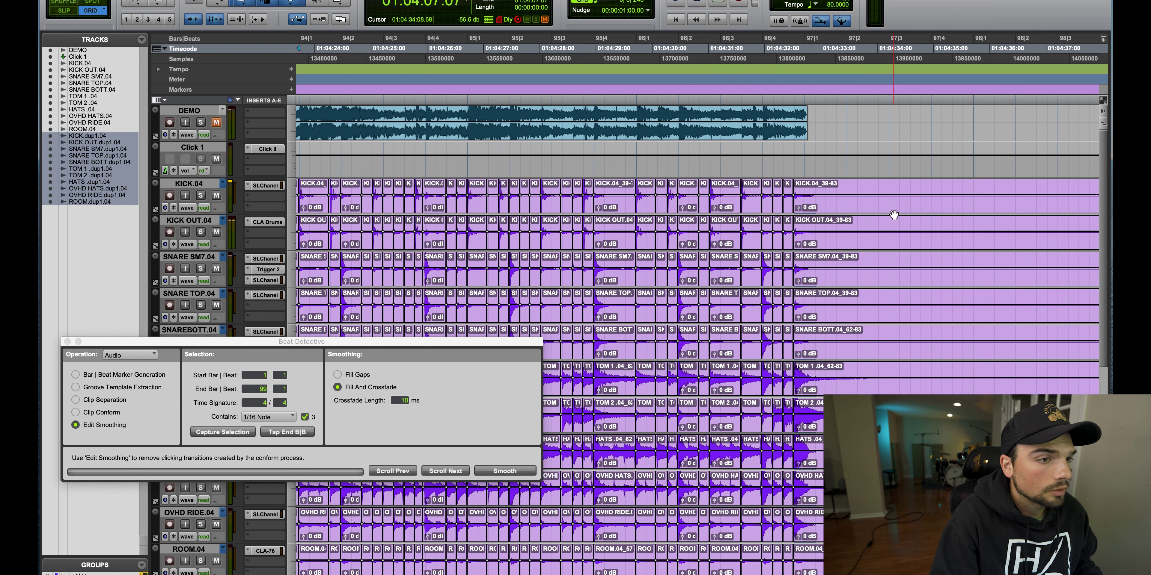
Select all drum clips from the session start to the end of the final clips, and open the session file commands
{"action": "left_click", "coordinate": [897, 212]}
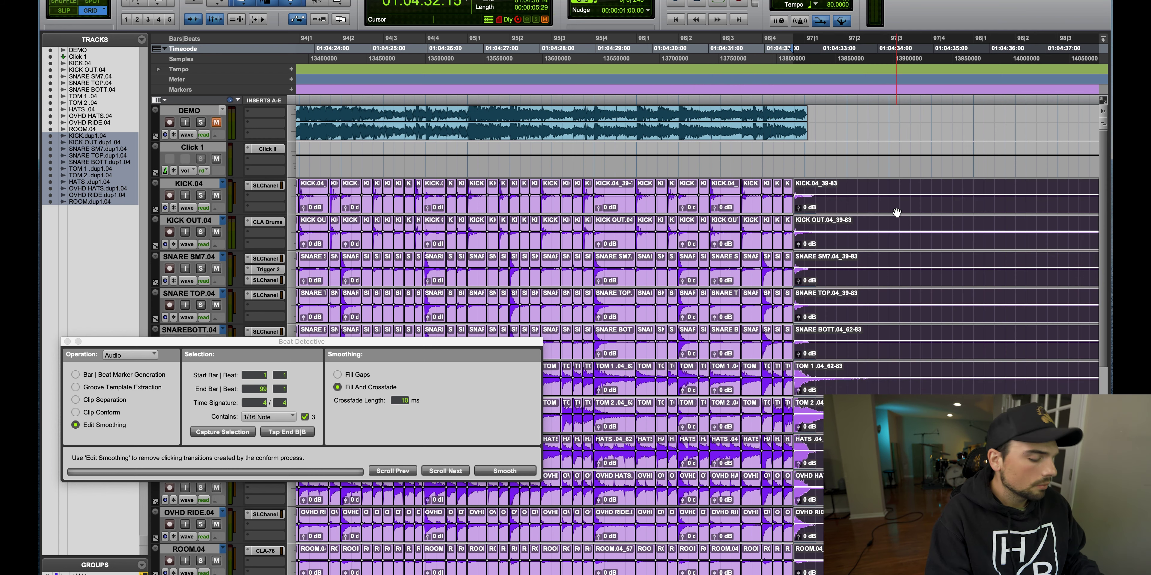
{"action": "scroll", "coordinate": [896, 213], "scroll_direction": "right", "scroll_amount": 5}
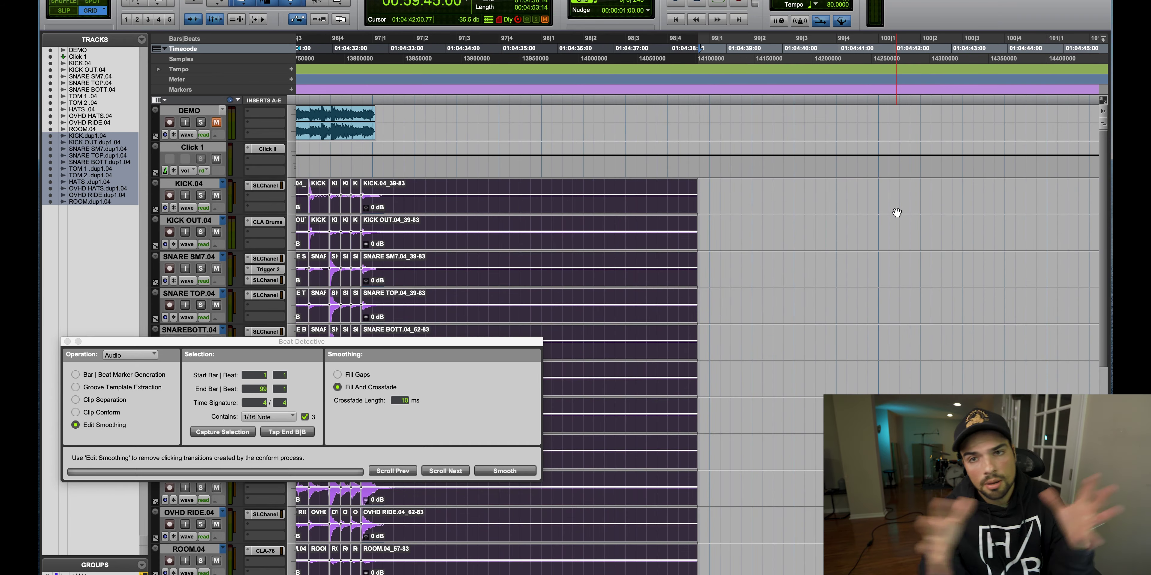
{"action": "scroll", "coordinate": [897, 213], "scroll_direction": "down", "scroll_amount": 6}
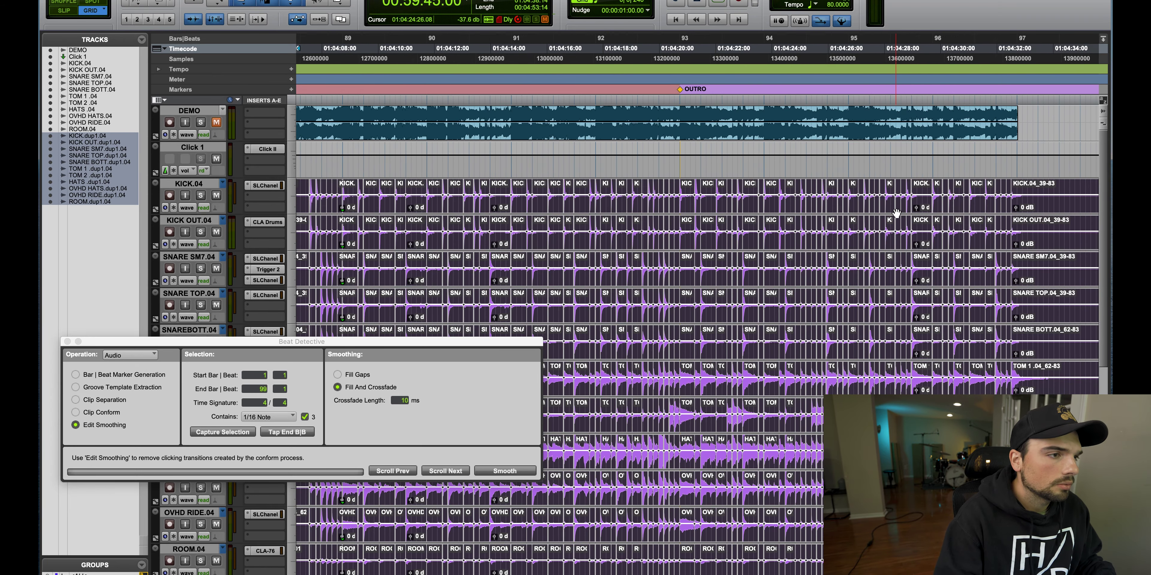
{"action": "scroll", "coordinate": [893, 213], "scroll_direction": "left", "scroll_amount": 15}
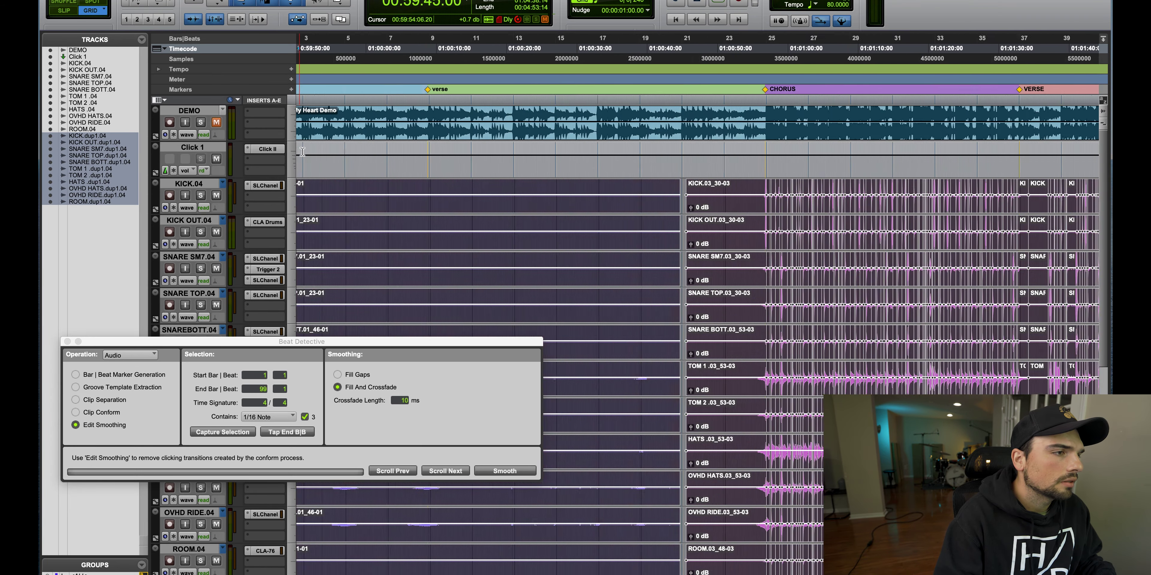
{"action": "left_click", "coordinate": [130, 0]}
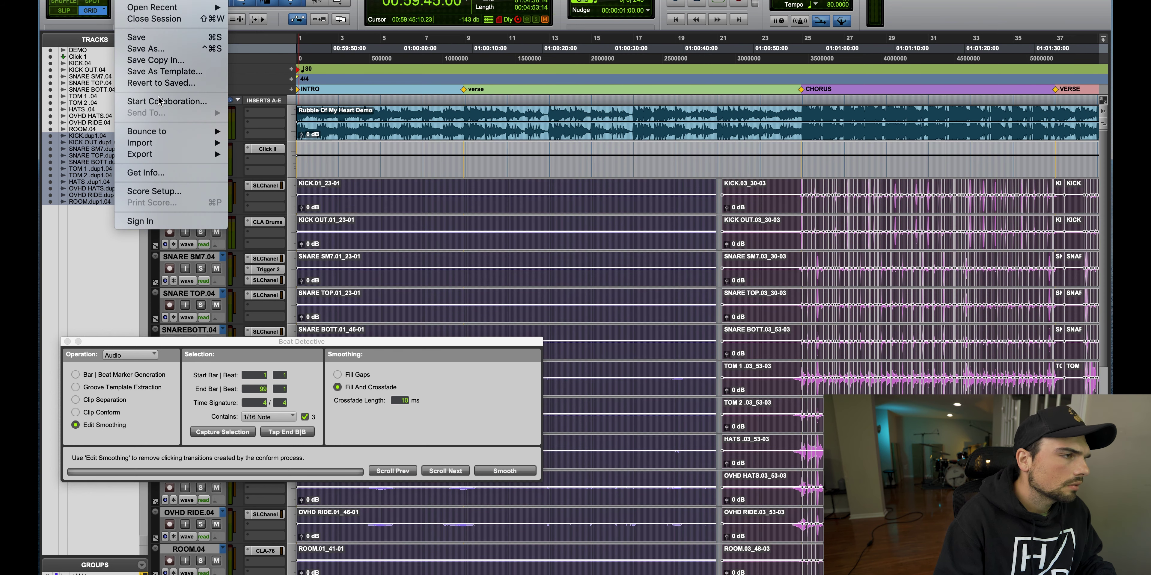